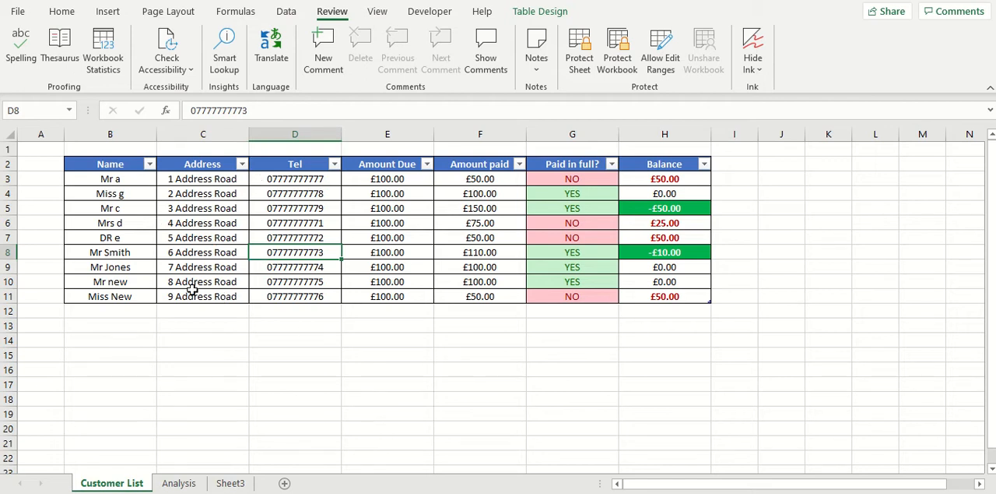
# - Add a new customer row directly below the table, repeating the first customer's name, address and telephone number
pyautogui.click(145, 313)
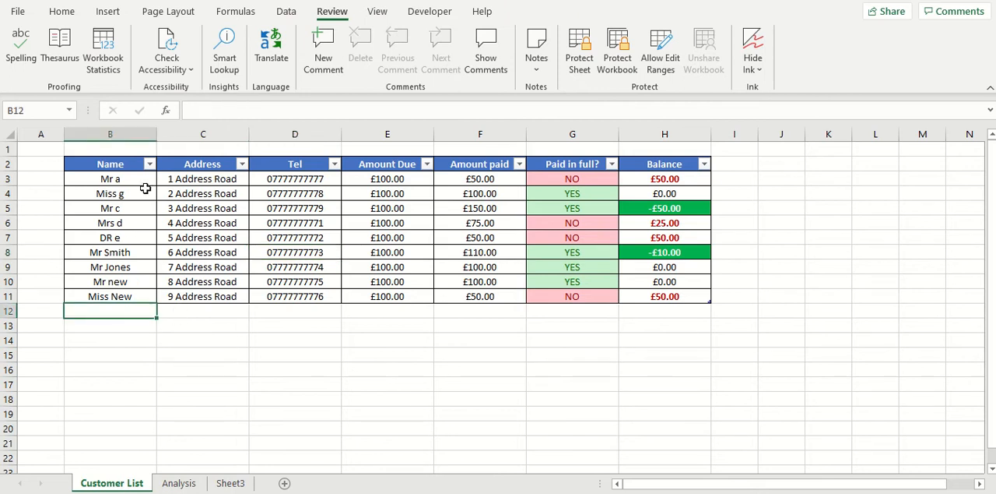
pyautogui.write('Mr a')
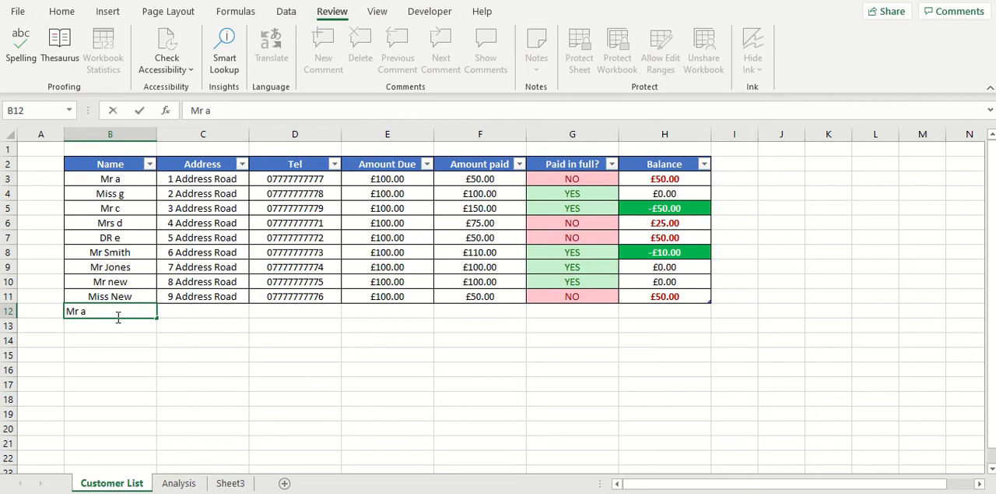
pyautogui.click(227, 311)
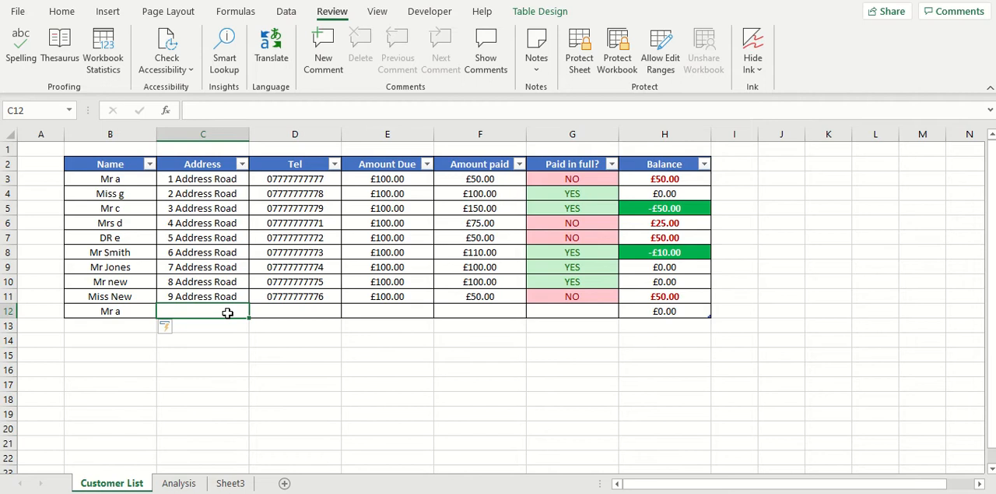
pyautogui.doubleClick(185, 307)
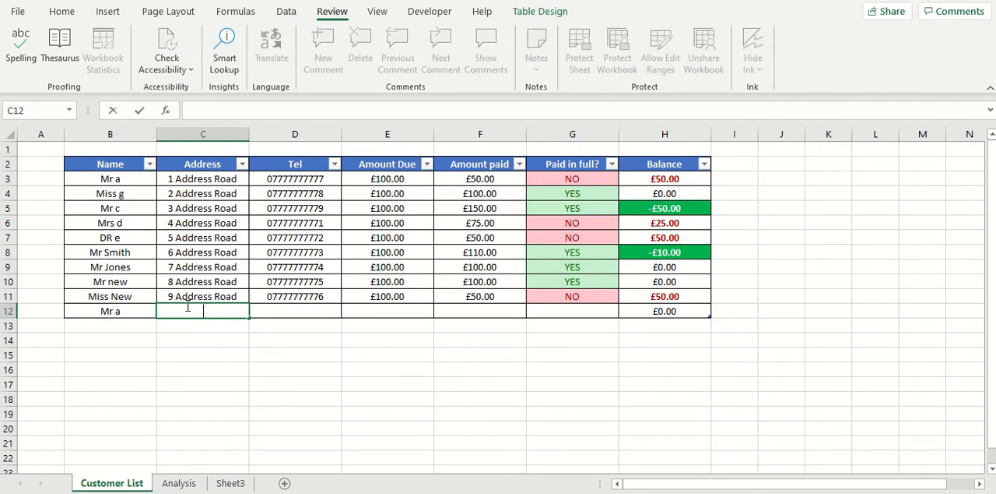
pyautogui.write('1 Address Road')
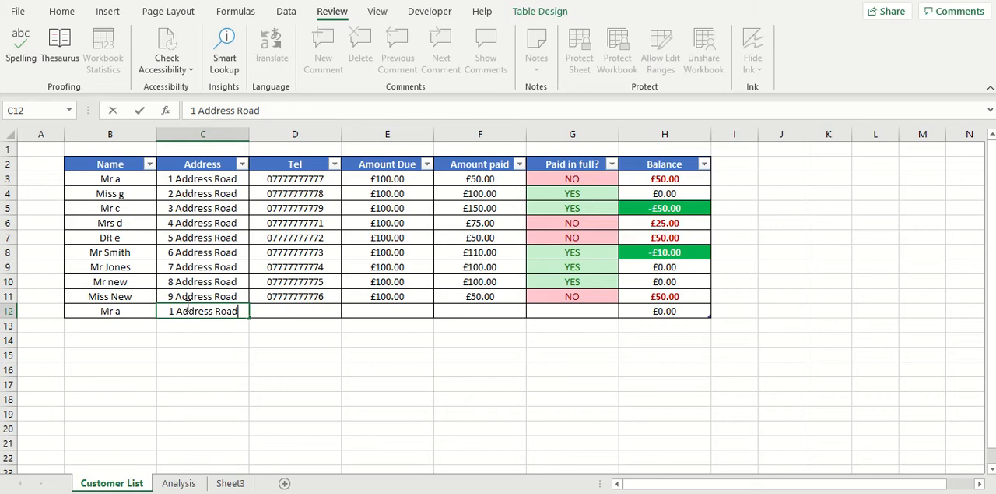
pyautogui.click(273, 314)
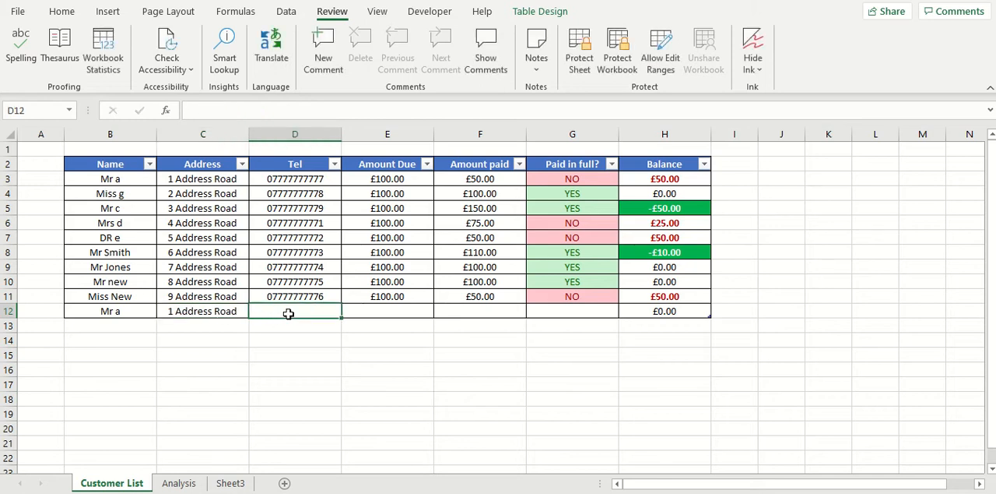
pyautogui.write('07777')
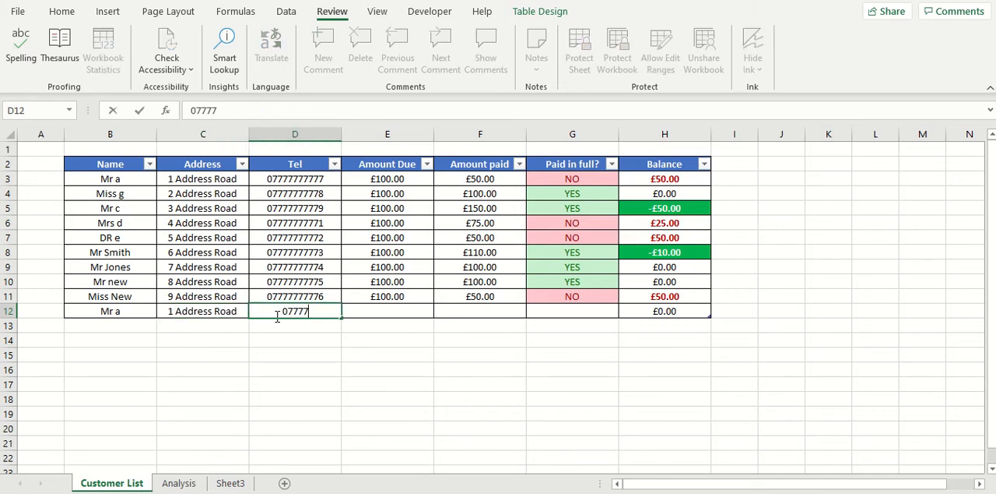
pyautogui.write('777777')
# - Set both the Amount Due and the Amount paid of the new row 12 to 150
pyautogui.click(413, 314)
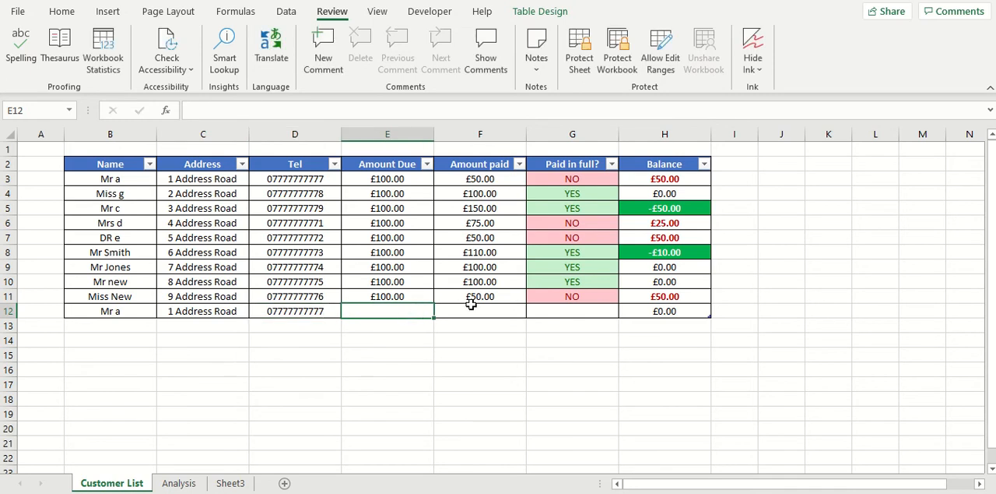
pyautogui.write('150')
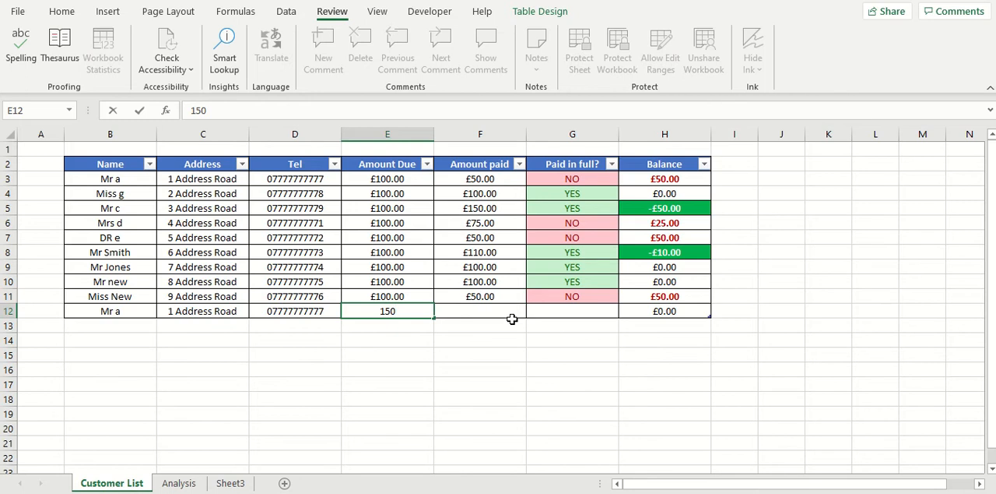
pyautogui.click(499, 309)
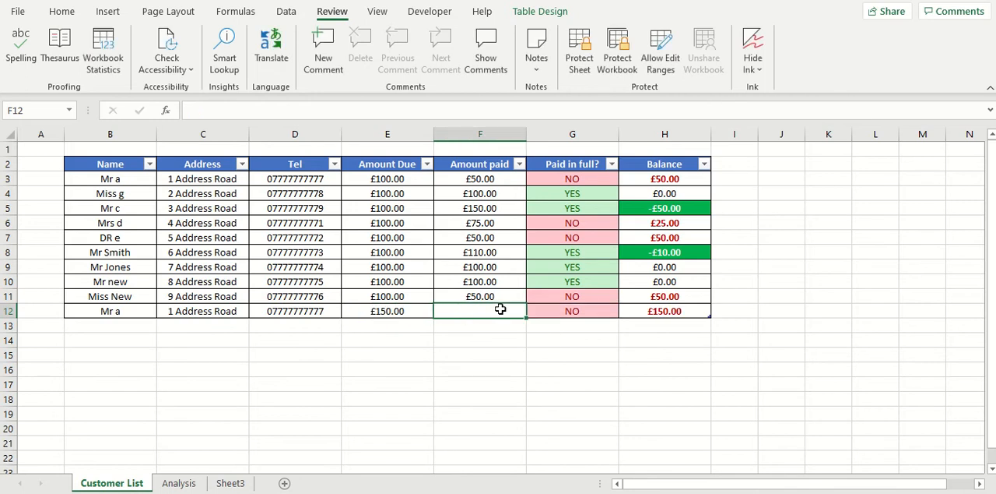
pyautogui.write('150')
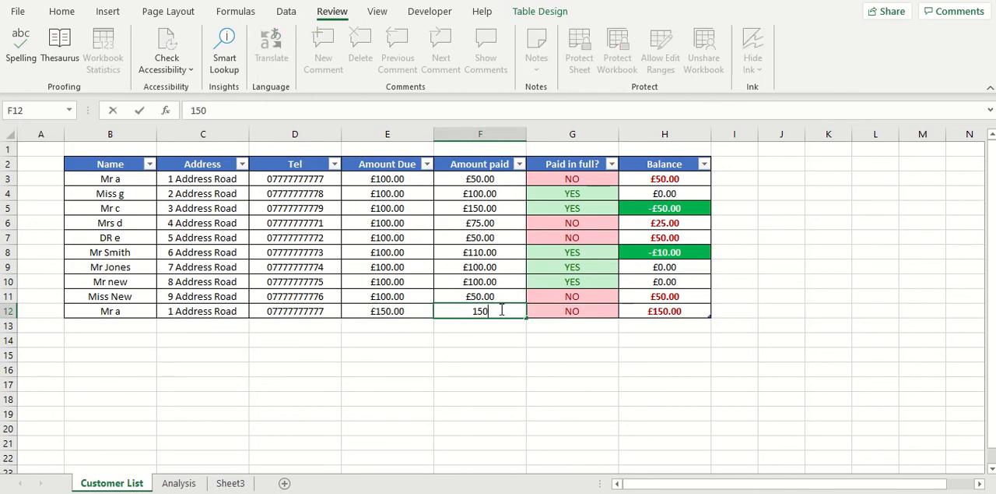
pyautogui.click(570, 305)
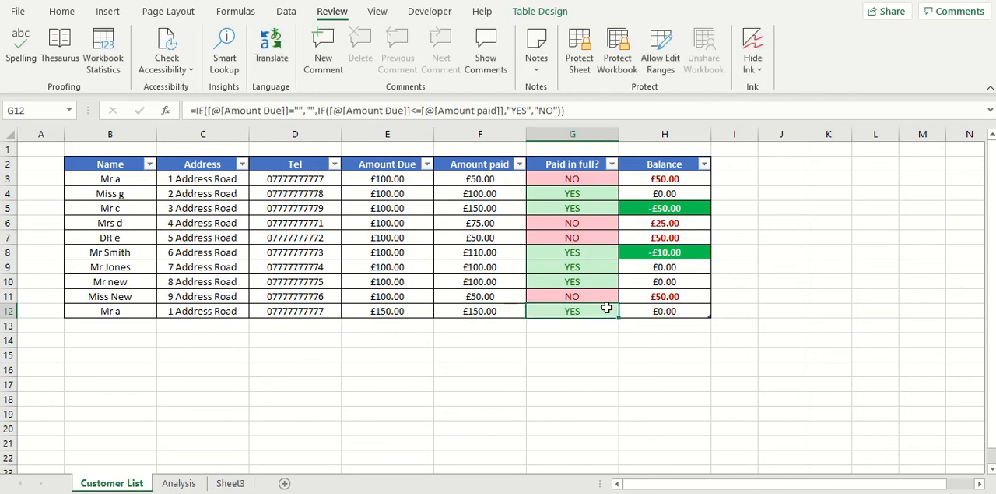
pyautogui.click(666, 310)
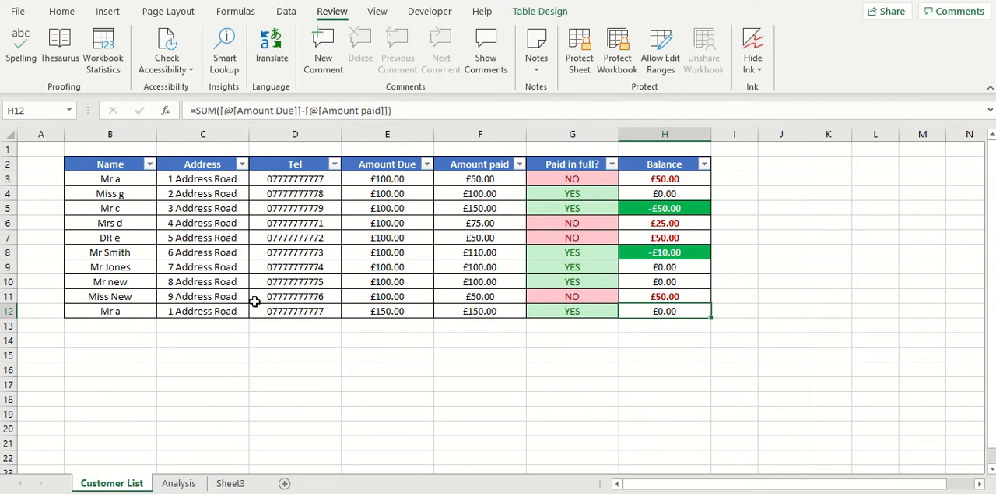
pyautogui.click(314, 311)
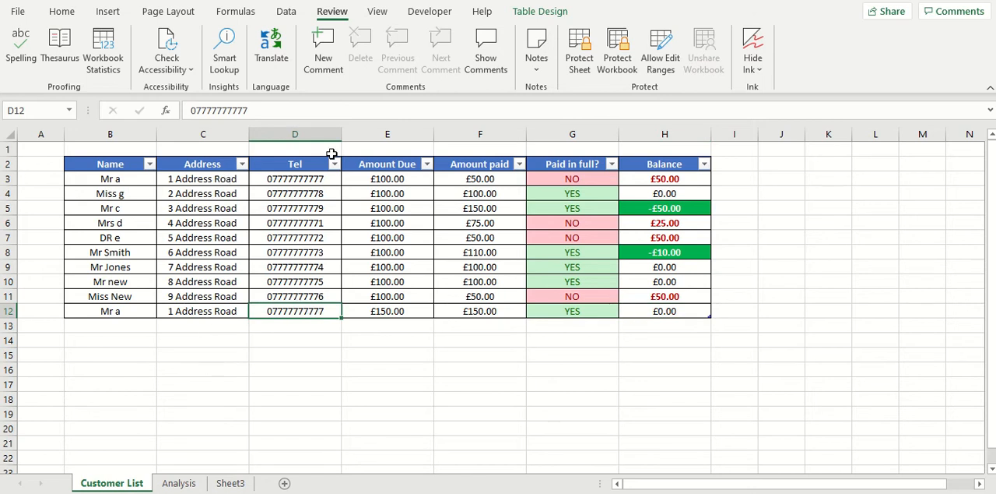
# - Highlight duplicate values in the Address cells C3:C12 with Light Red Fill with Dark Red Text conditional formatting
pyautogui.click(237, 178)
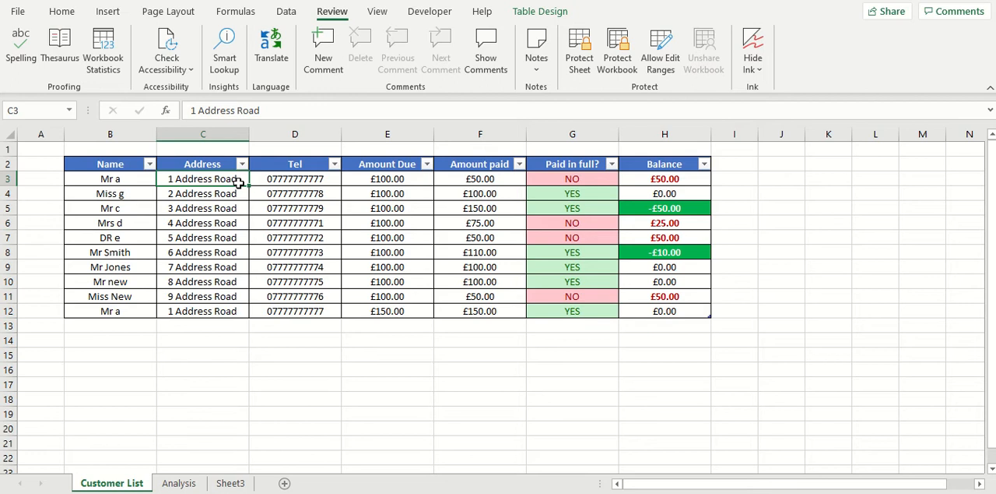
pyautogui.moveTo(221, 180); pyautogui.dragTo(225, 310)
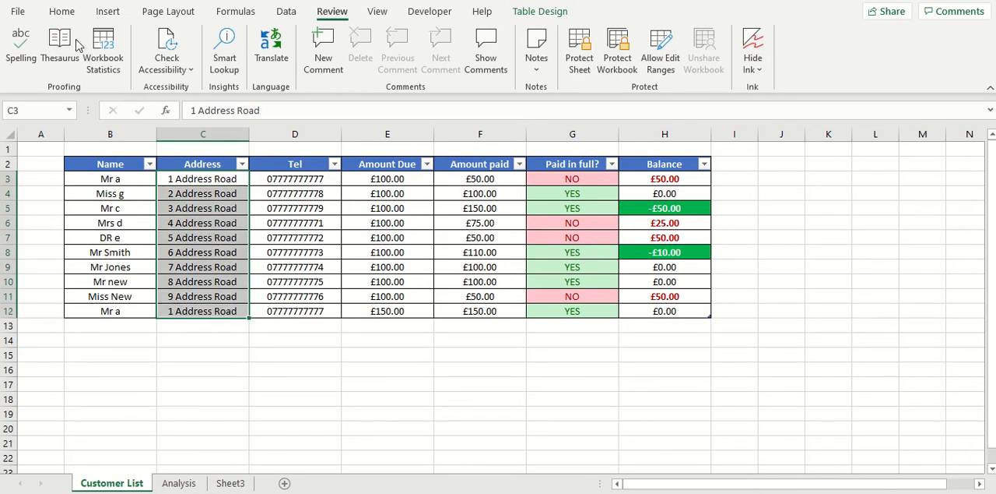
pyautogui.click(62, 12)
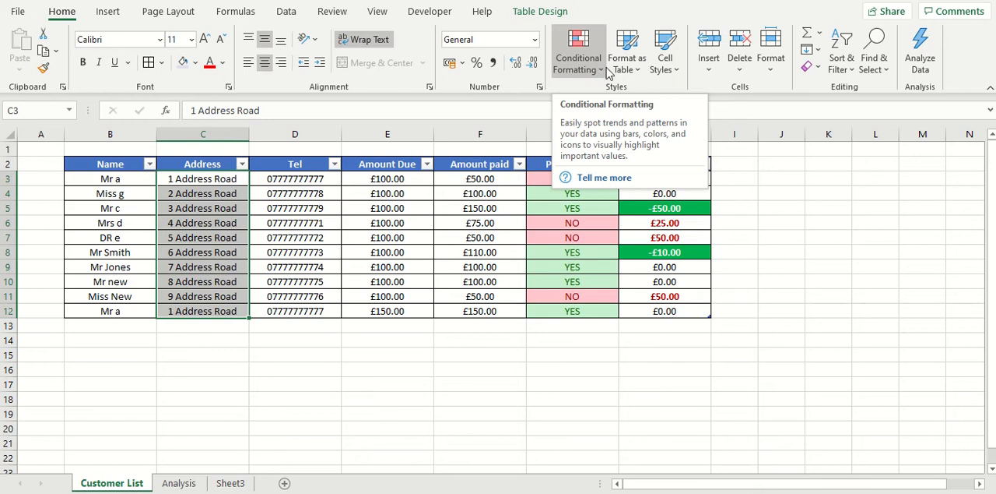
pyautogui.click(602, 72)
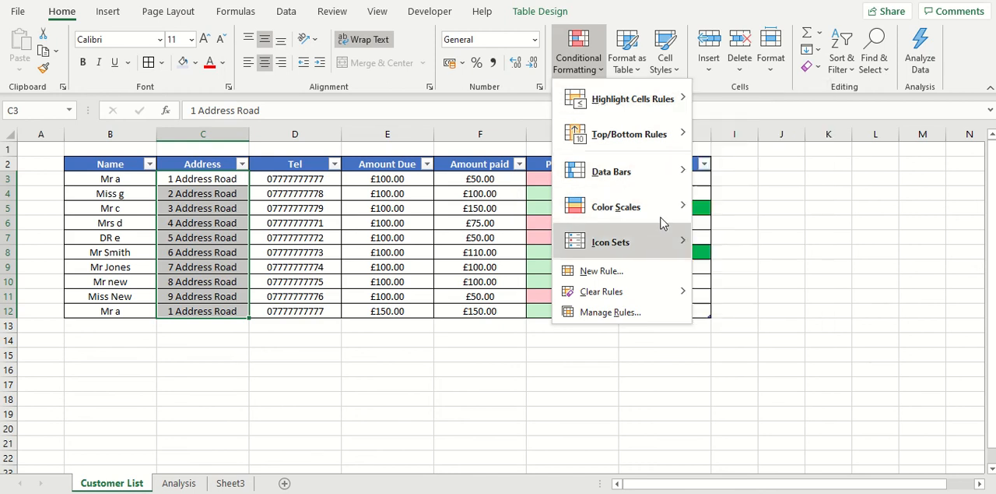
pyautogui.moveTo(673, 216)
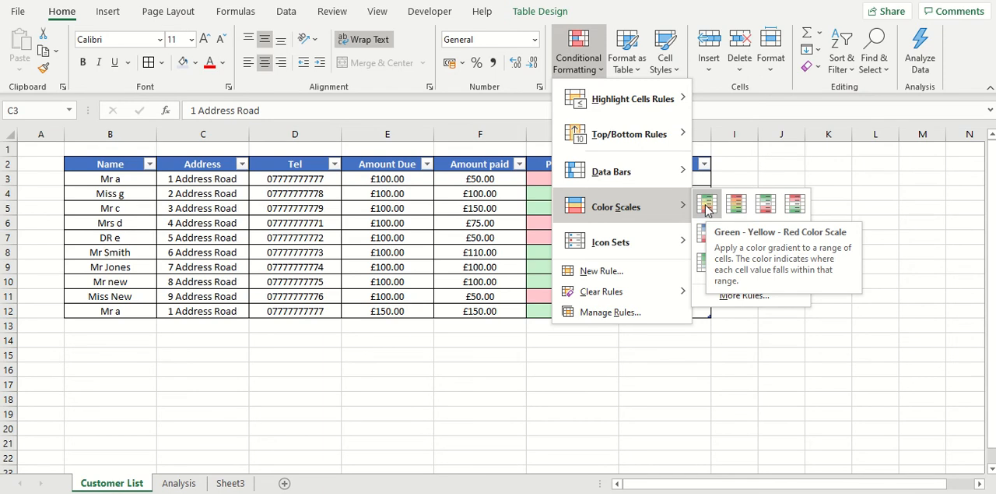
pyautogui.moveTo(634, 98)
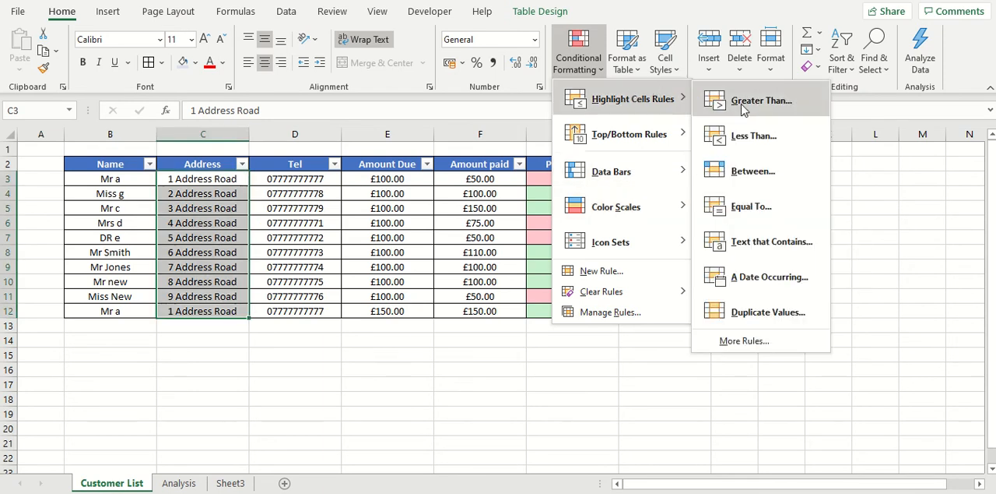
pyautogui.click(781, 322)
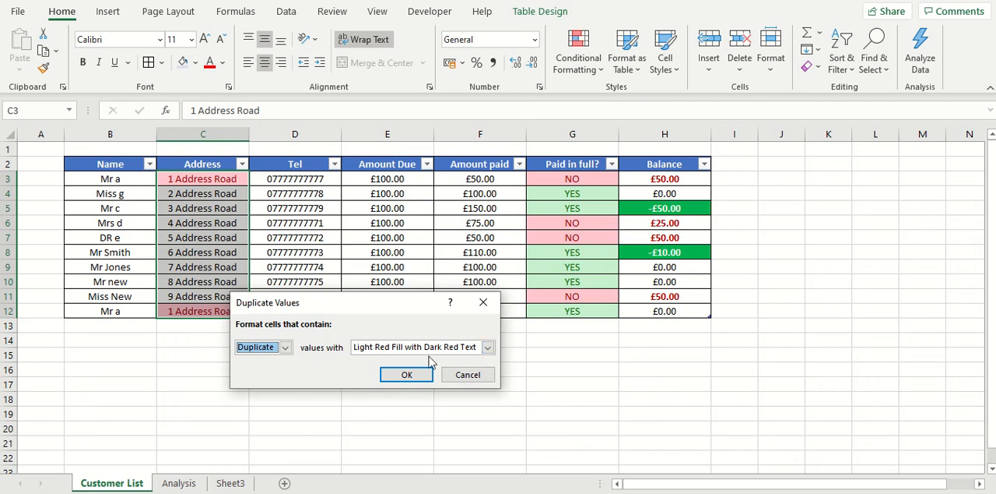
pyautogui.click(401, 377)
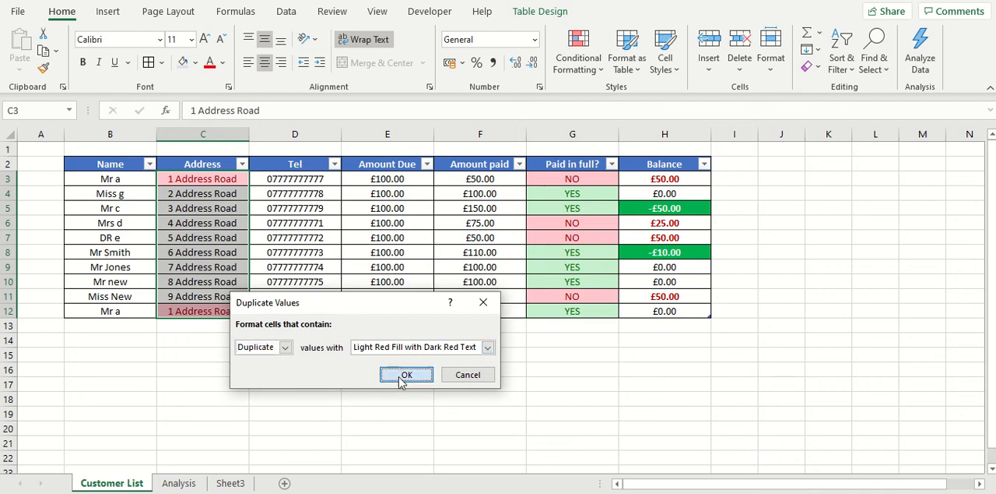
pyautogui.click(284, 280)
pyautogui.click(232, 310)
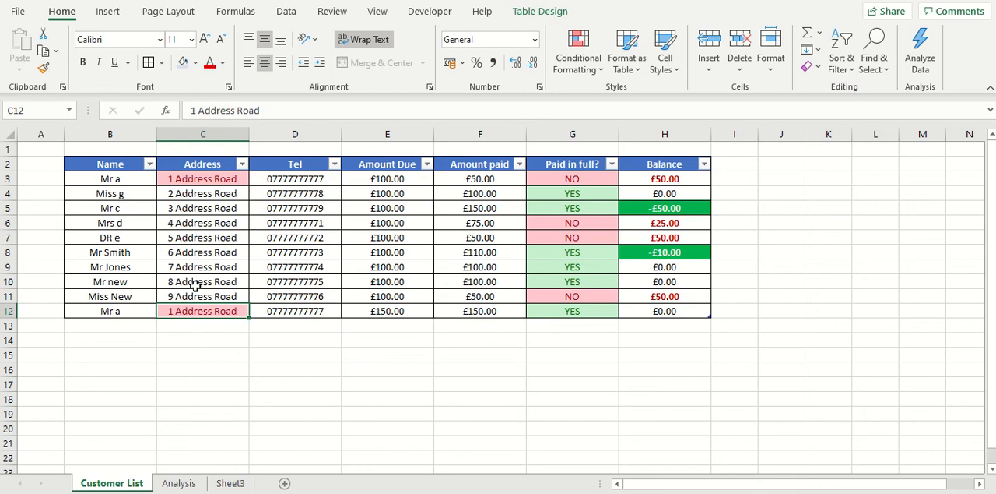
# - Apply a Duplicate Values conditional format to the Tel cells D3:D12, using Light Red Fill with Dark Red Text
pyautogui.click(276, 318)
pyautogui.click(281, 311)
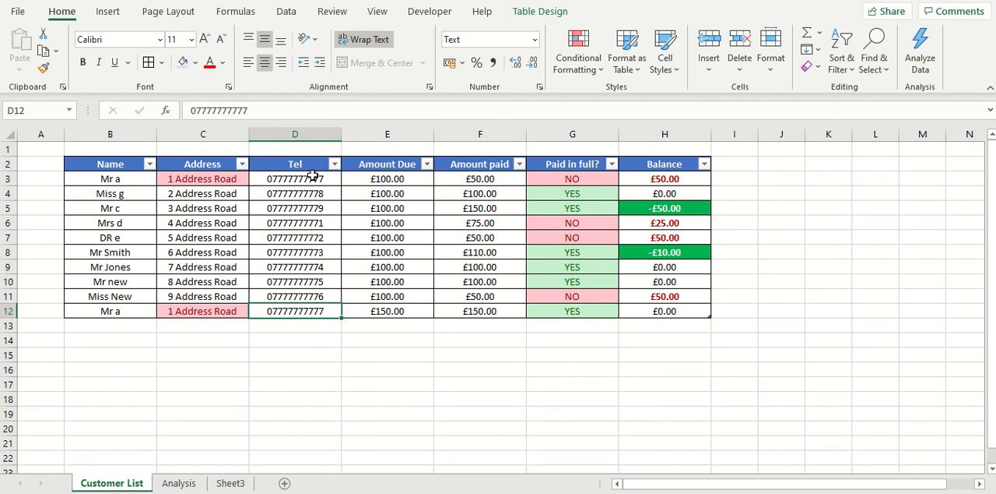
pyautogui.moveTo(315, 179); pyautogui.dragTo(303, 315)
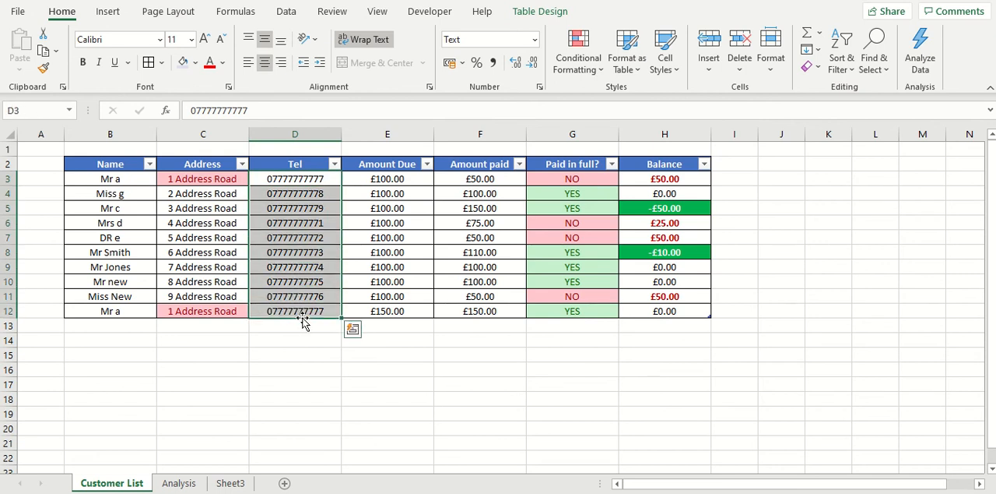
pyautogui.click(578, 66)
pyautogui.moveTo(665, 99)
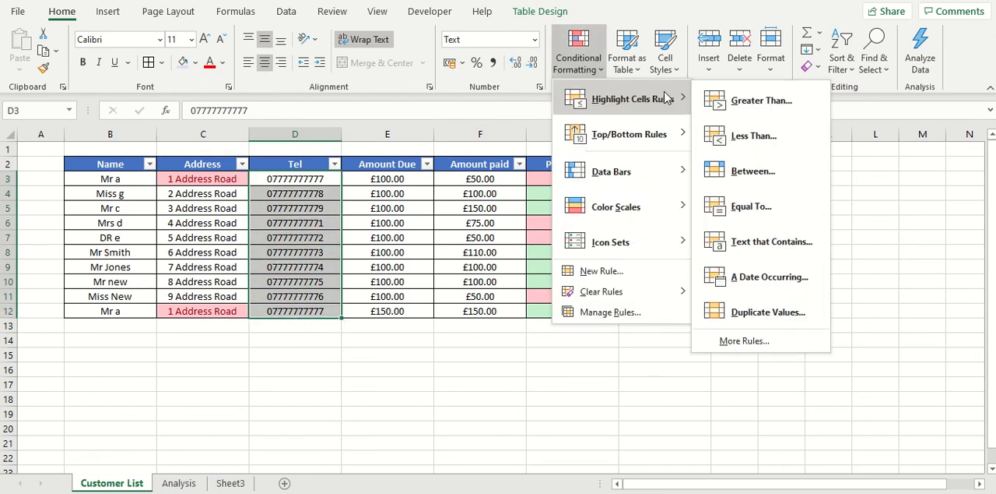
pyautogui.click(793, 313)
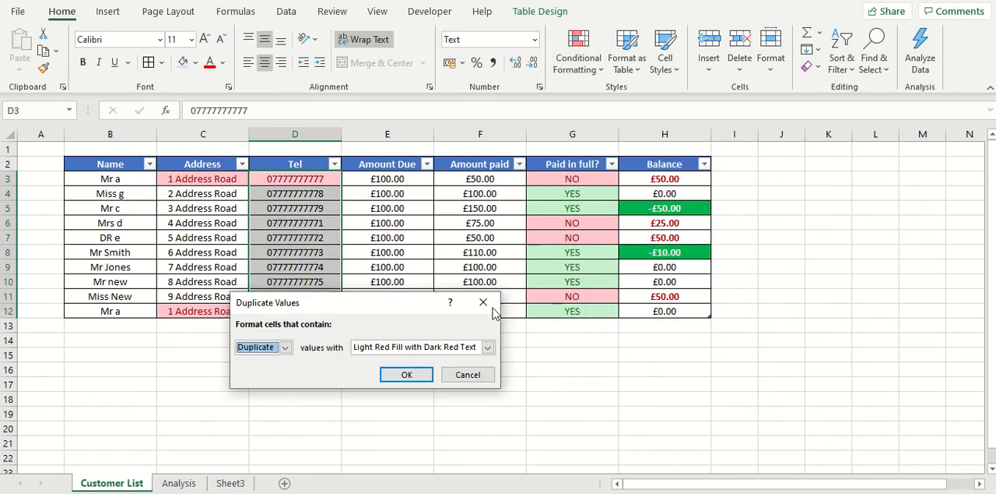
pyautogui.click(411, 372)
pyautogui.click(411, 371)
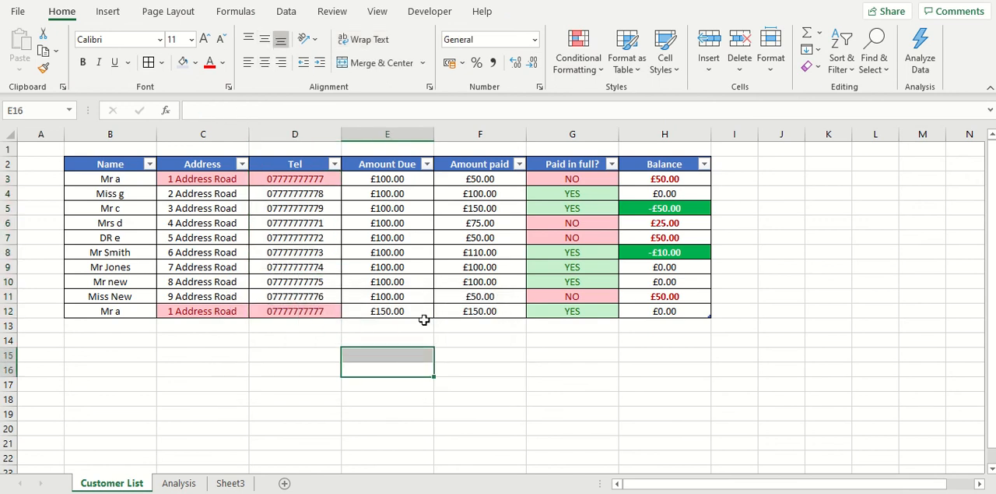
# - Append a full stop to the address in cell C12 and check how the entry differs from the first customer's
pyautogui.click(212, 312)
pyautogui.doubleClick(212, 312)
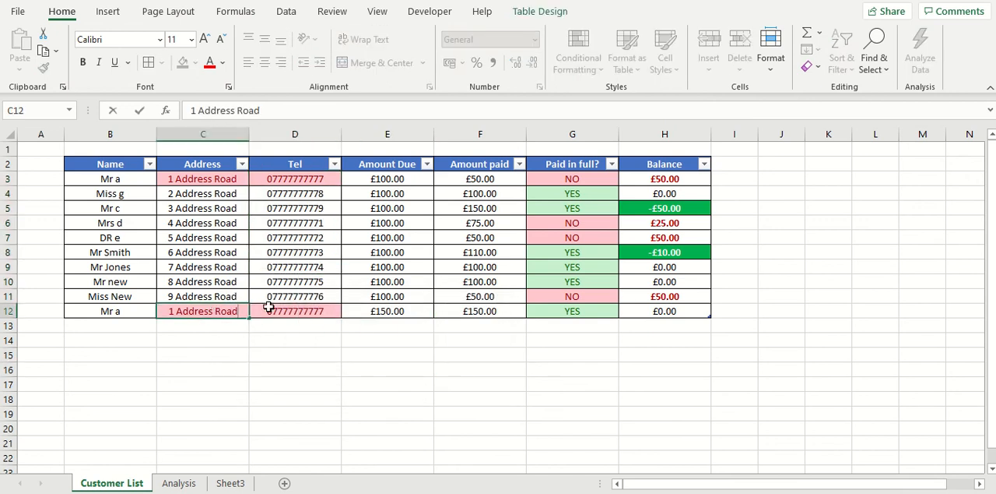
pyautogui.write('.')
pyautogui.click(383, 340)
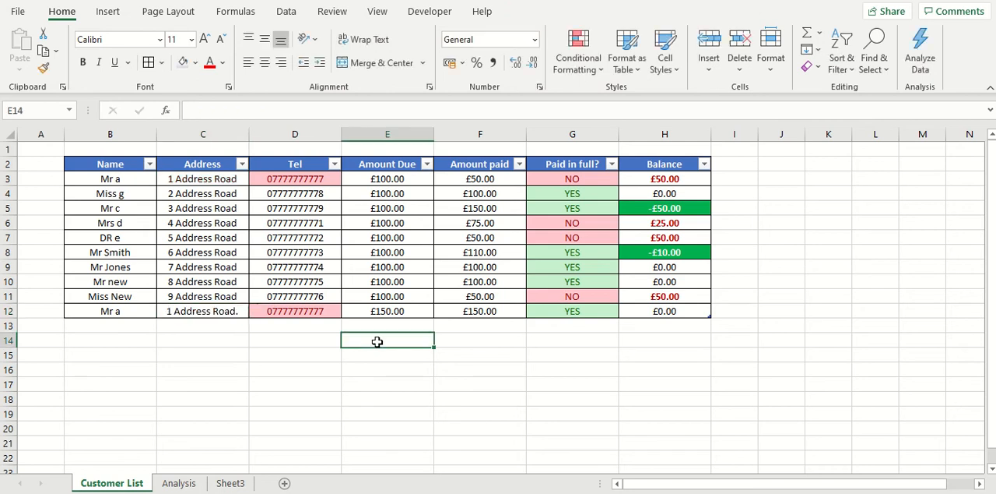
pyautogui.click(239, 313)
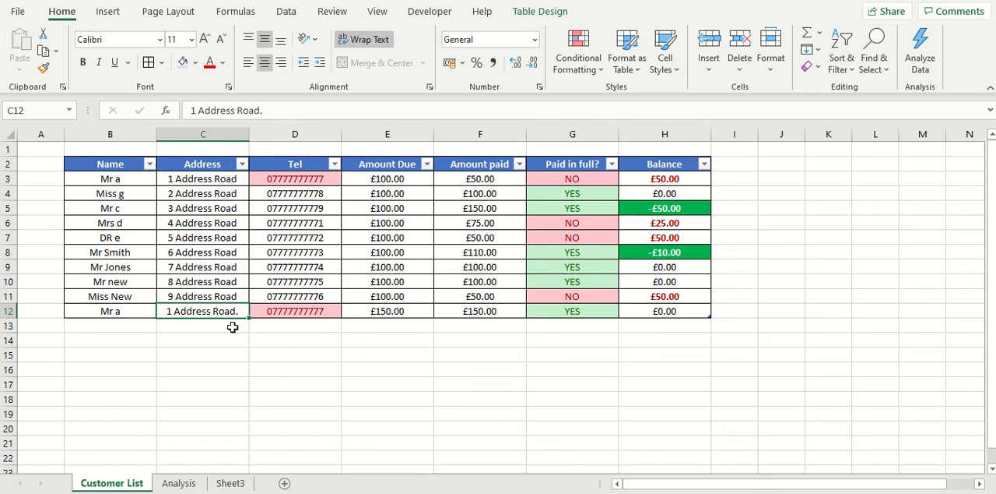
# - Try a trailing full stop on the telephone number in cell D12, and remove it again
pyautogui.click(293, 311)
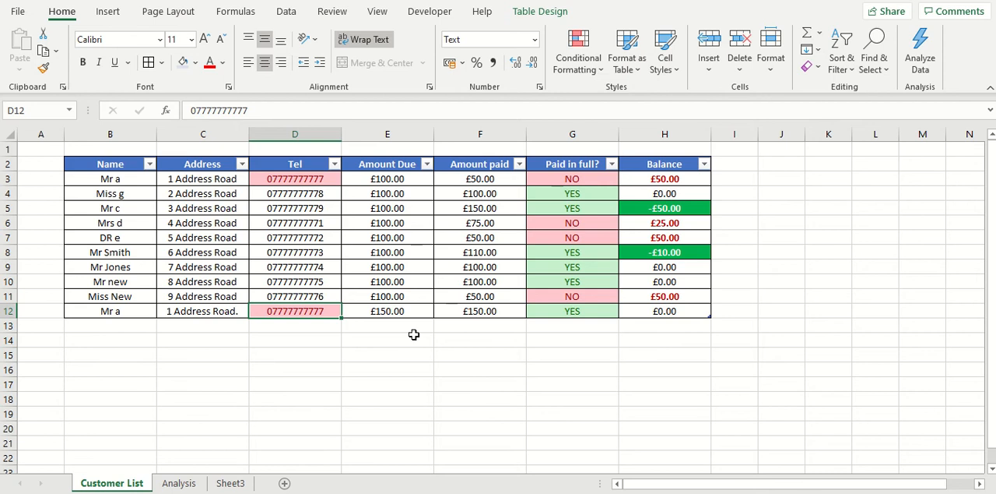
pyautogui.doubleClick(328, 311)
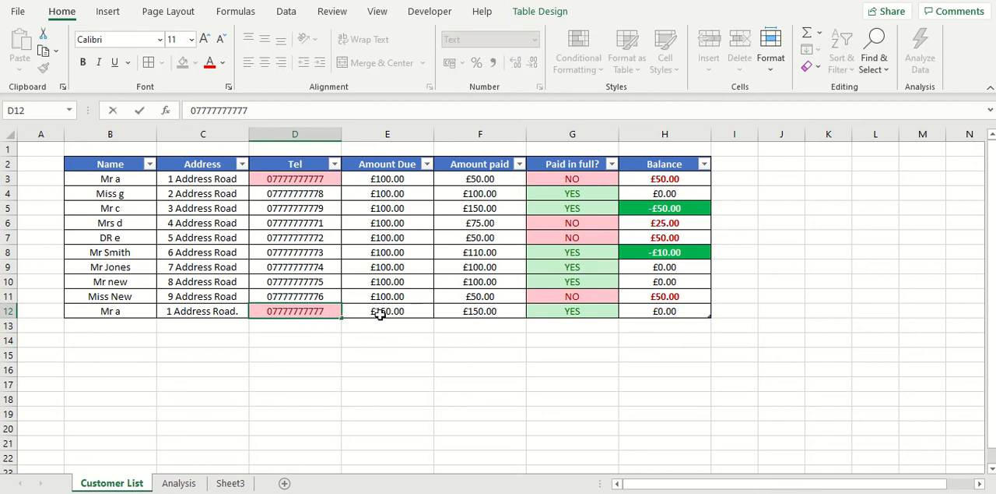
pyautogui.click(441, 415)
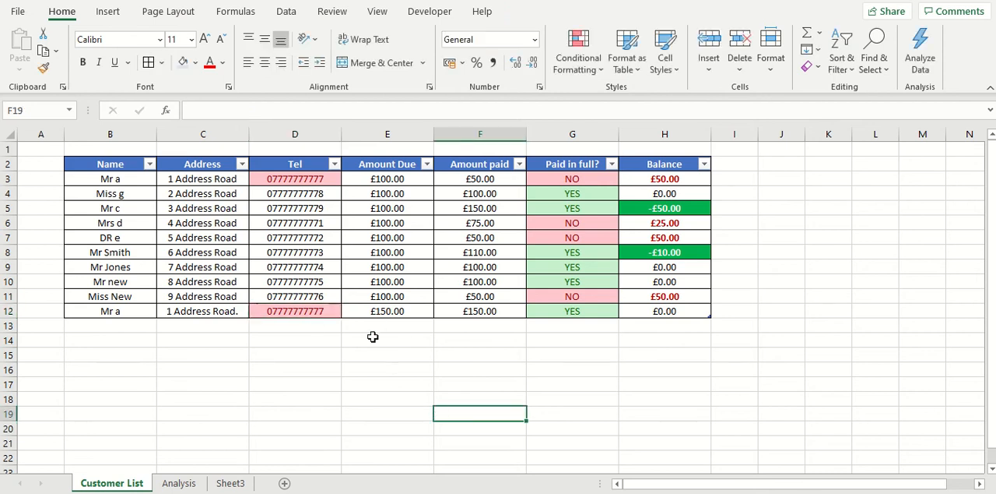
pyautogui.doubleClick(328, 313)
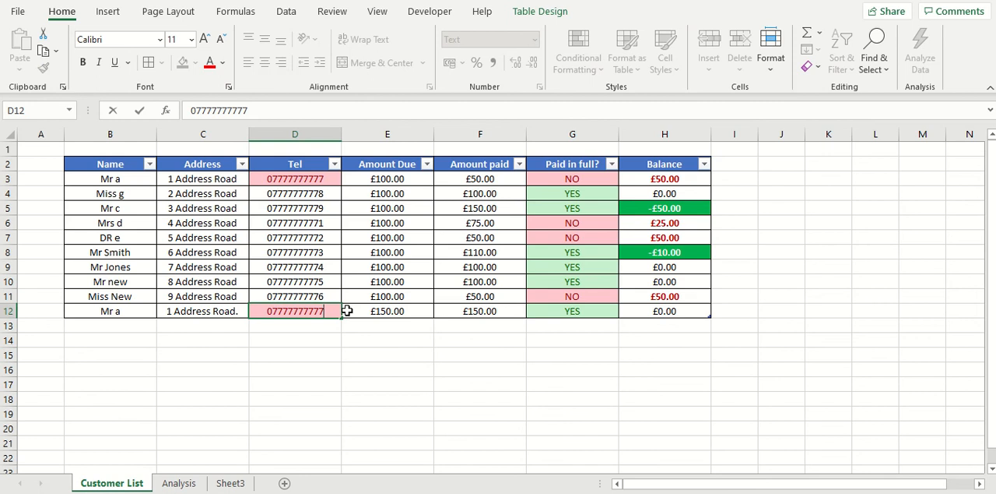
pyautogui.write('.')
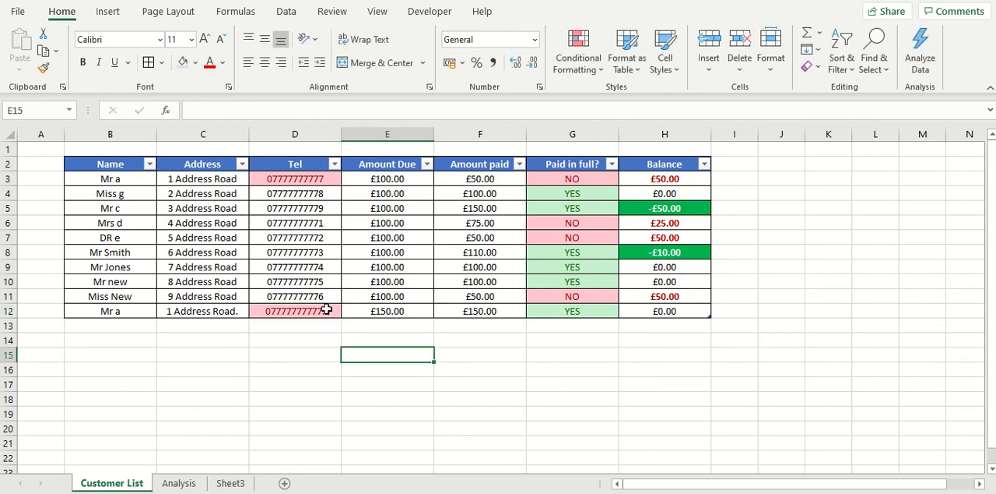
pyautogui.doubleClick(326, 309)
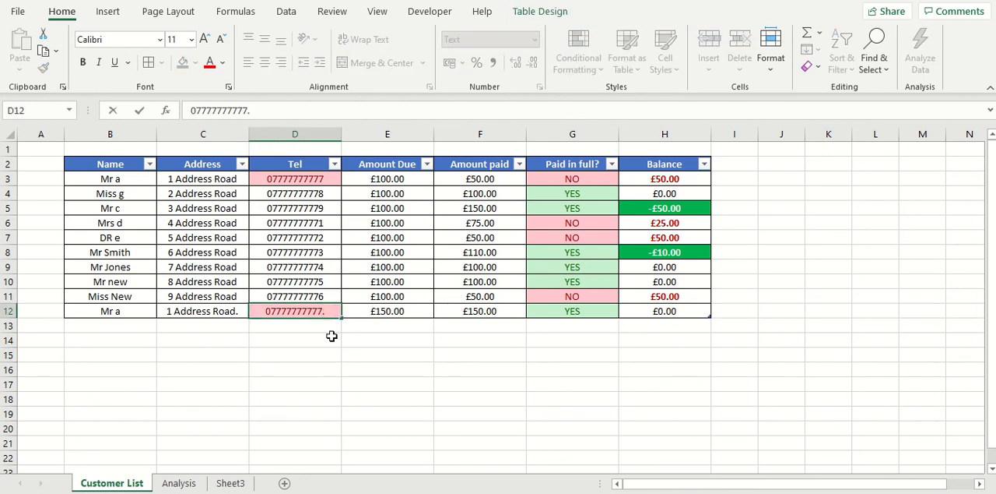
pyautogui.press('BackSpace')
pyautogui.click(369, 352)
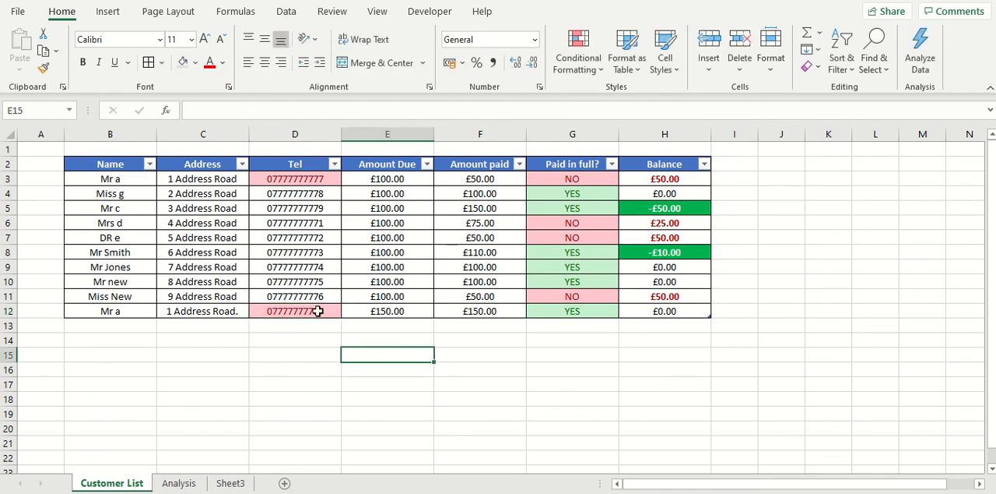
# - Compare the telephone entries in D12 and D3, and remove the trailing full stop from the address in cell C12
pyautogui.click(318, 311)
pyautogui.click(304, 179)
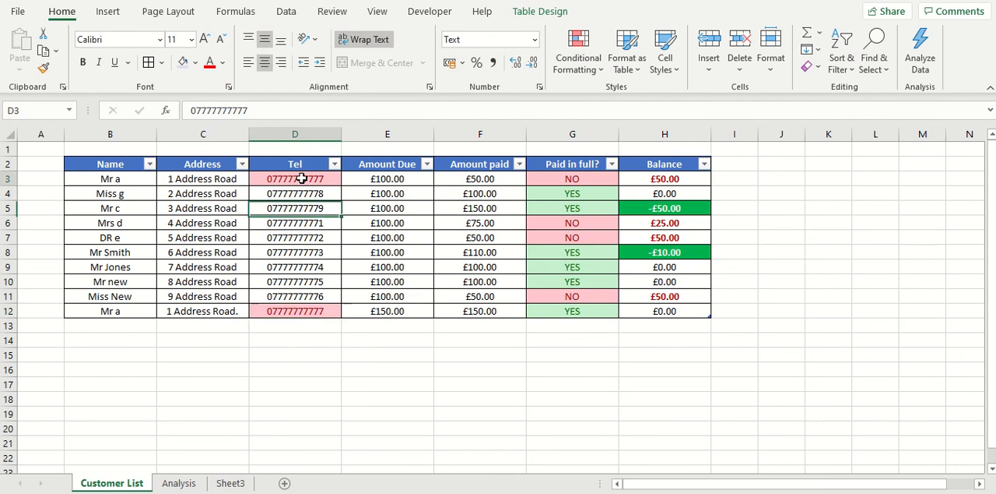
pyautogui.click(309, 312)
pyautogui.click(225, 314)
pyautogui.doubleClick(236, 312)
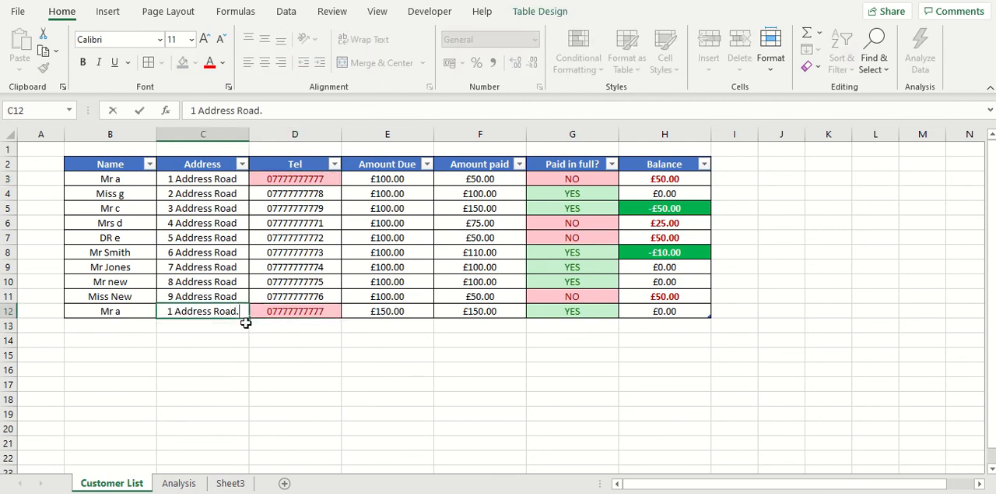
pyautogui.press('BackSpace')
pyautogui.click(307, 369)
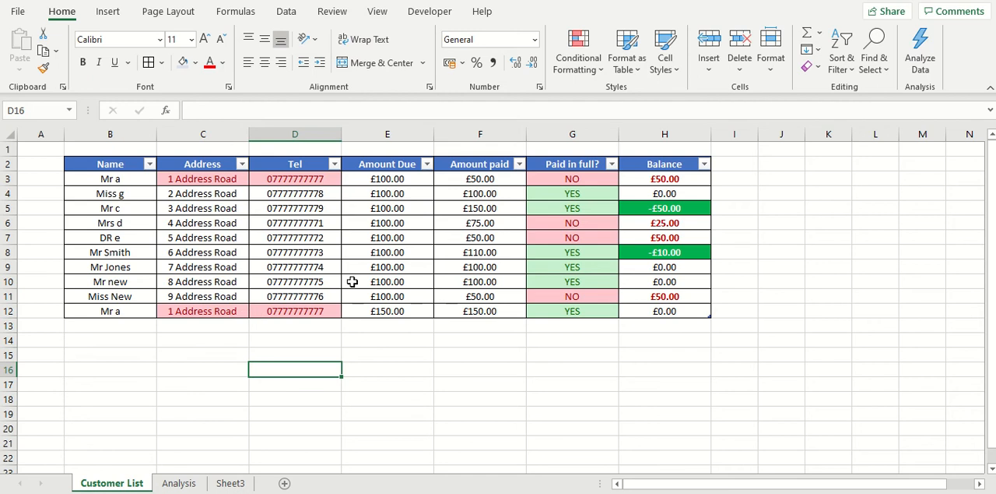
# - Filter the Address column to show only 1 Address Road
pyautogui.click(243, 164)
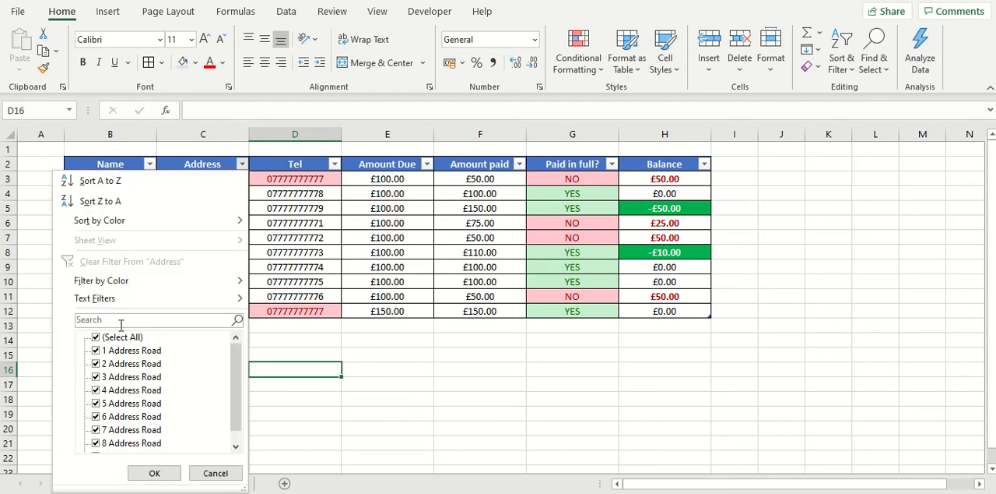
pyautogui.click(99, 340)
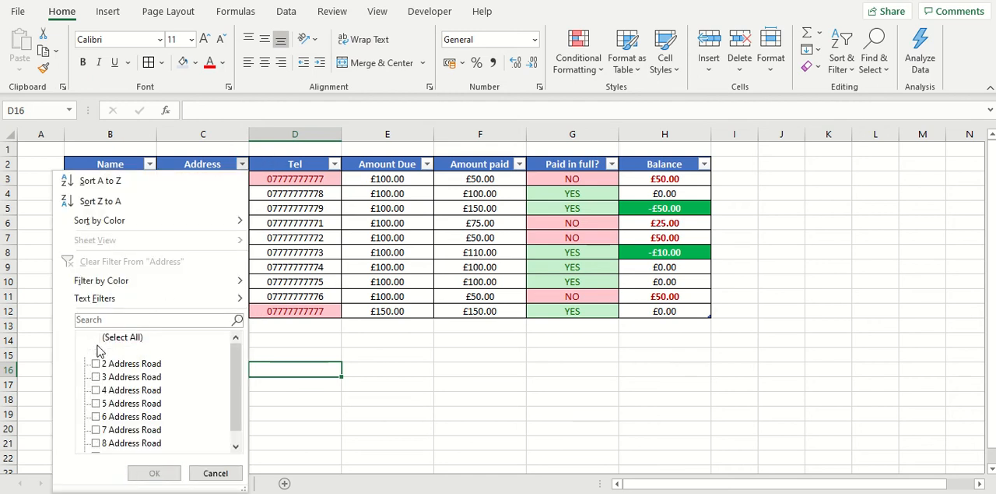
pyautogui.click(96, 350)
pyautogui.click(150, 471)
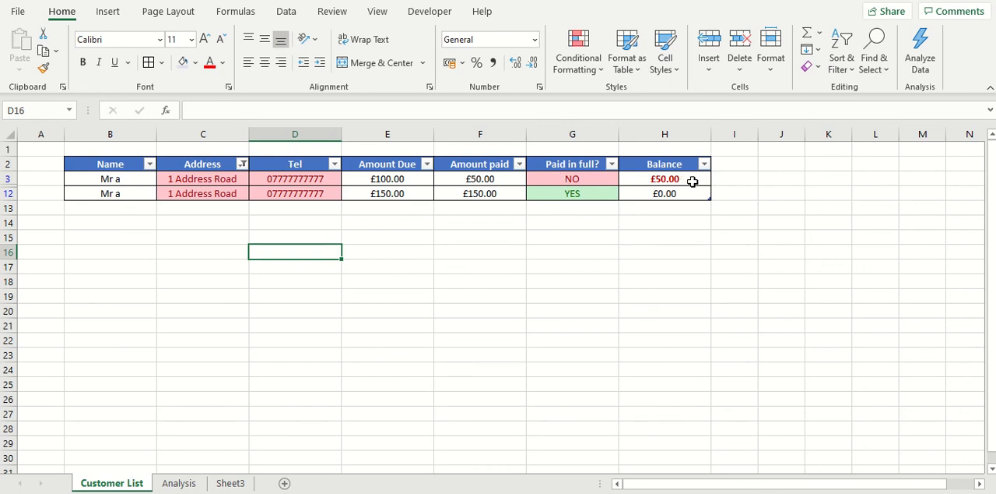
# - Set the first customer's Amount Due in E3 to 250 and Amount paid in F3 to 200
pyautogui.click(396, 179)
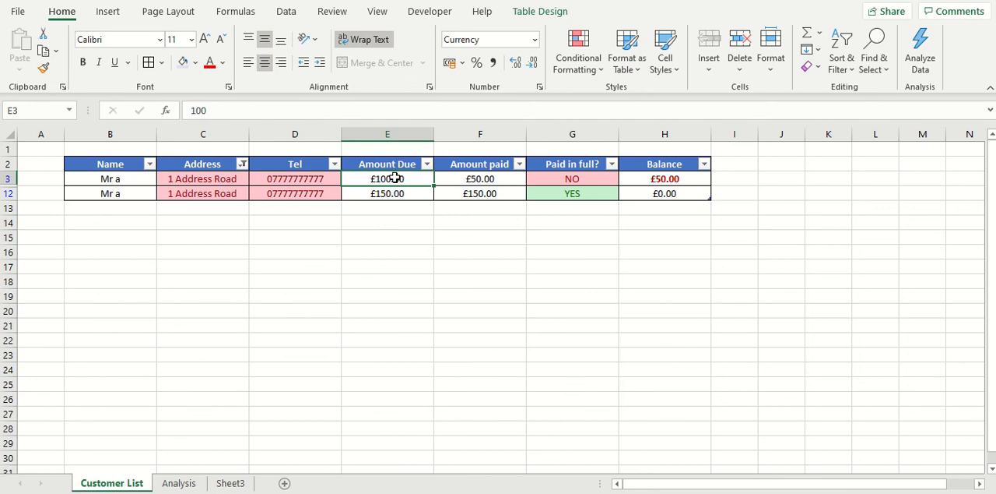
pyautogui.write('250')
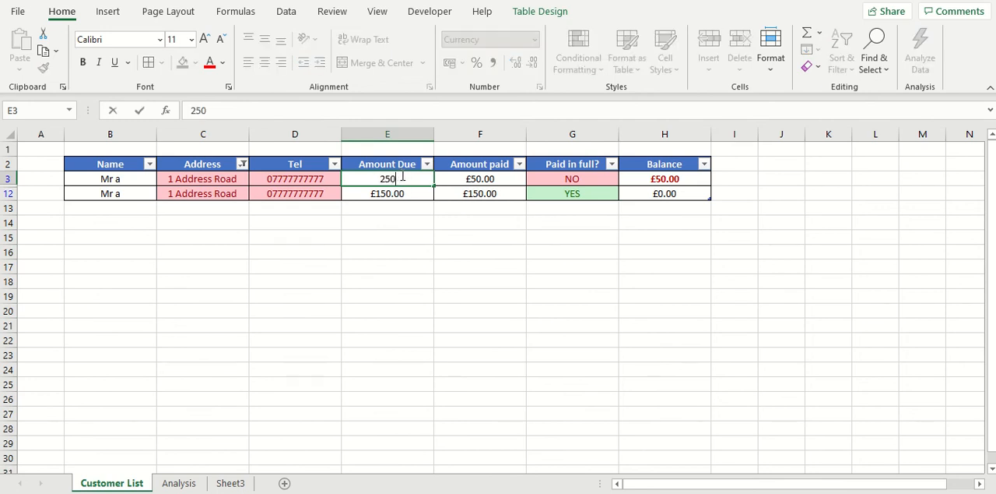
pyautogui.click(474, 179)
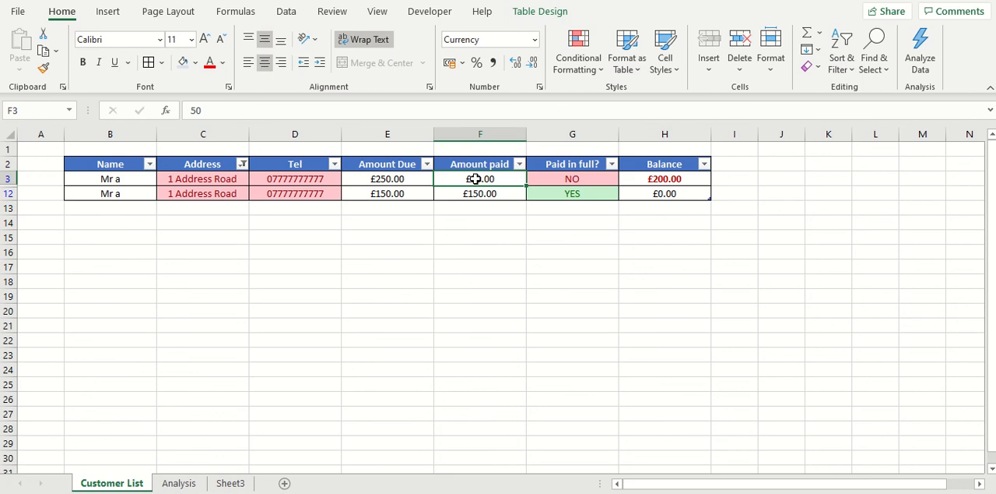
pyautogui.write('200')
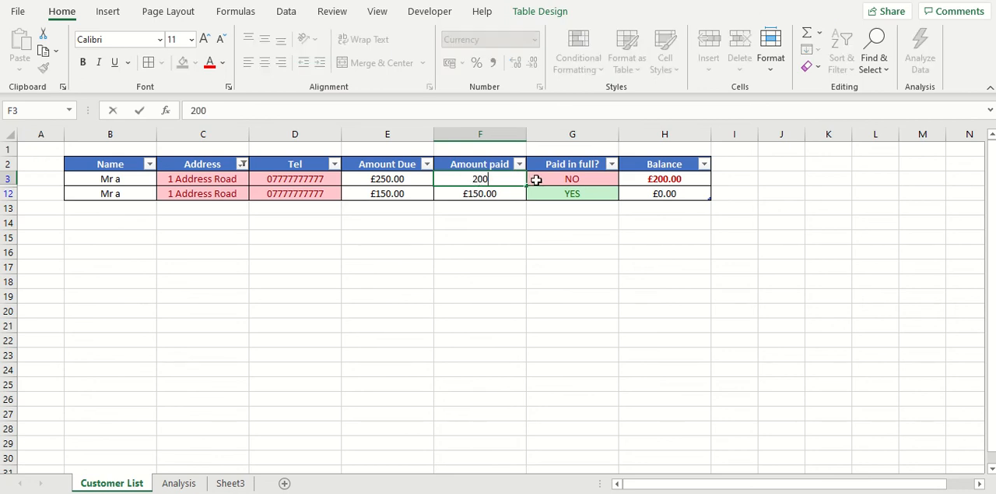
pyautogui.click(537, 180)
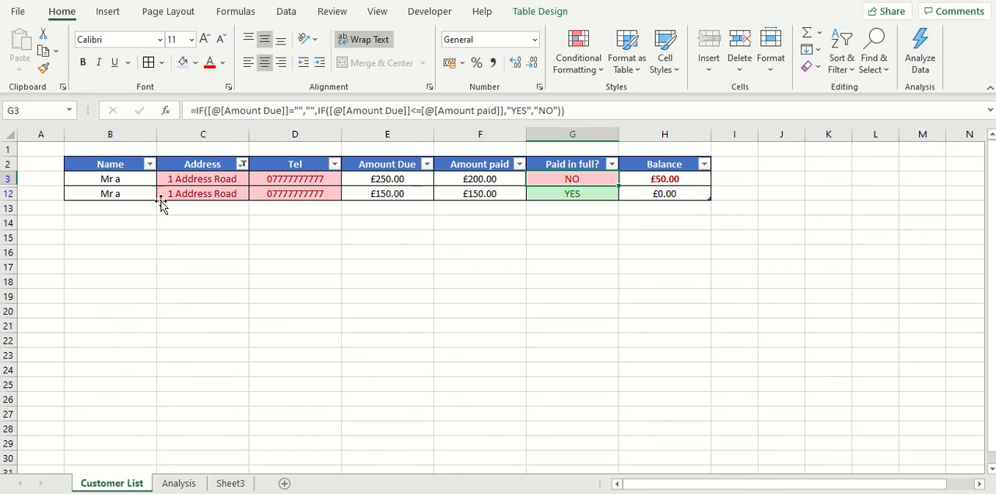
# - Clear the duplicate customer's entries in B12:H12 and set the Address filter to show all addresses again
pyautogui.moveTo(122, 194); pyautogui.dragTo(664, 194)
pyautogui.press('Delete')
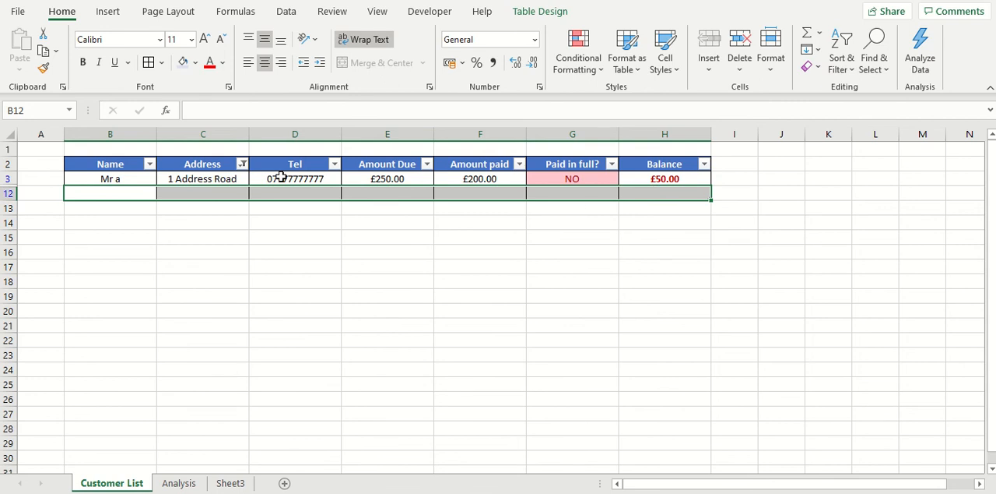
pyautogui.click(243, 164)
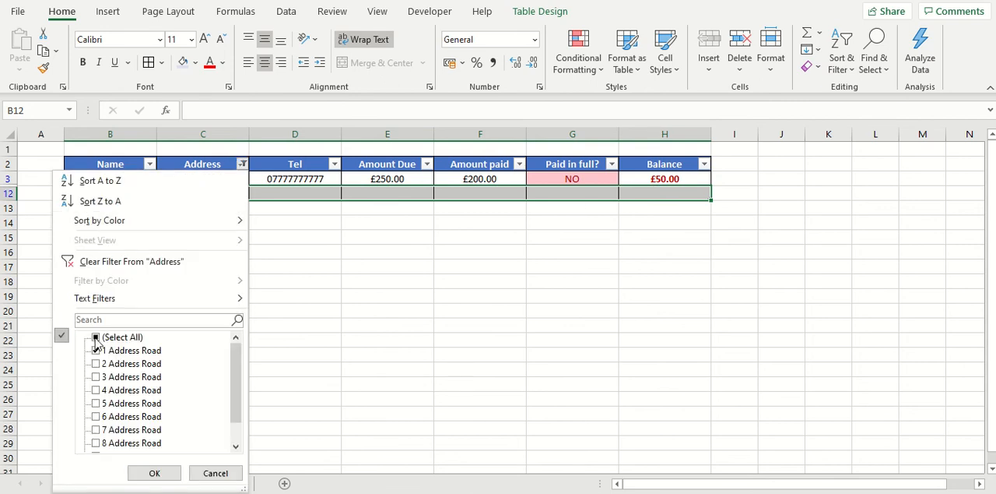
pyautogui.click(96, 338)
pyautogui.click(153, 473)
pyautogui.click(304, 284)
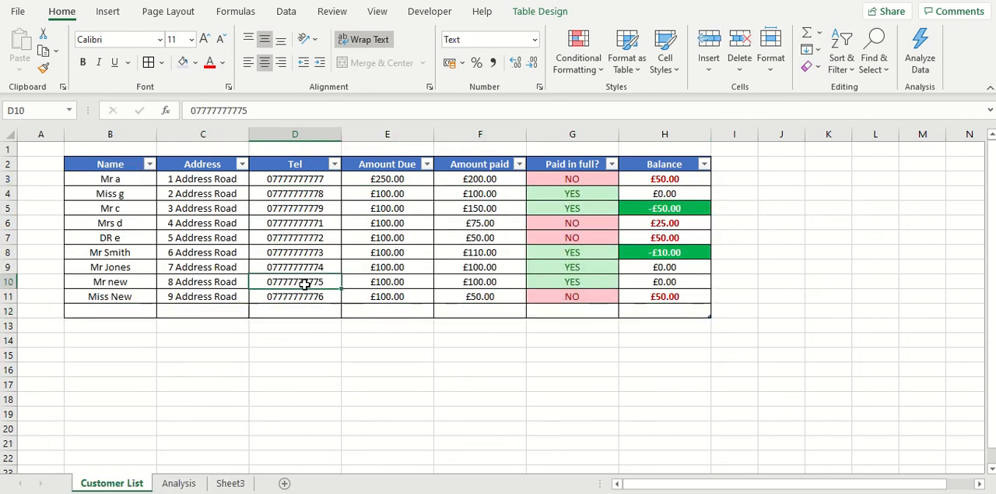
# - Extend the table to row 13 with a temporary 1 in B13, and clear cells B13 and H13
pyautogui.click(130, 329)
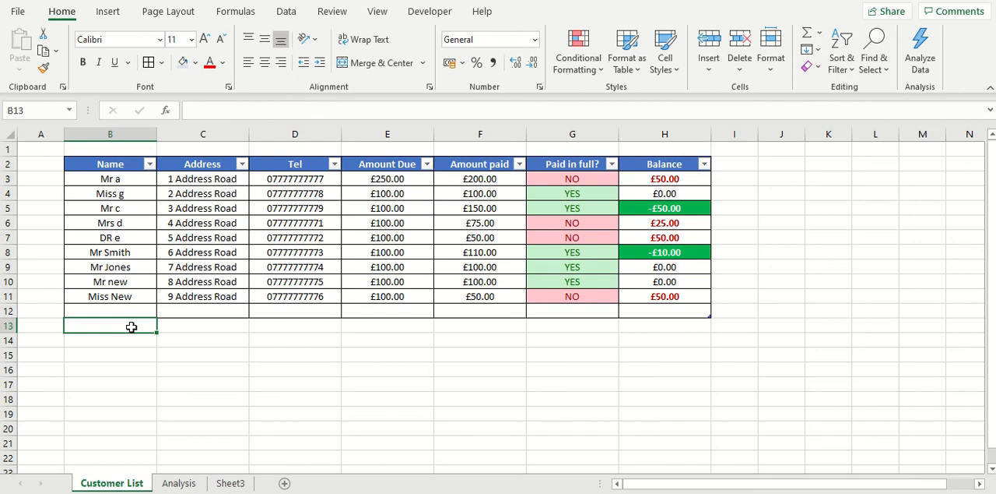
pyautogui.write('1')
pyautogui.press('Return')
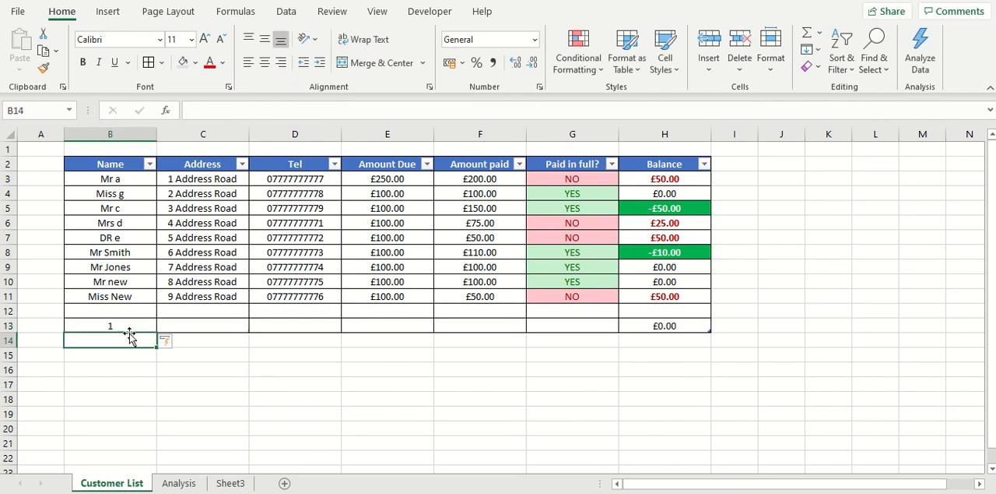
pyautogui.click(131, 324)
pyautogui.press('Delete')
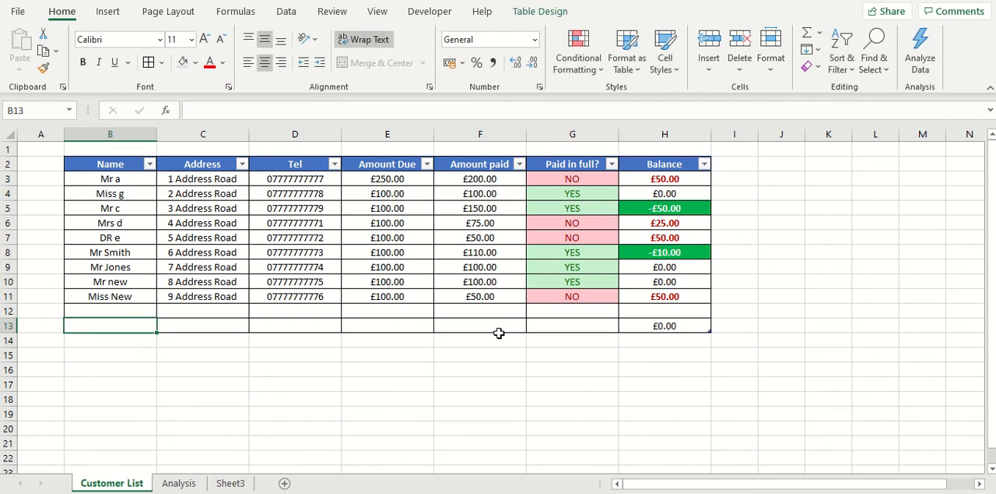
pyautogui.click(638, 325)
pyautogui.press('Delete')
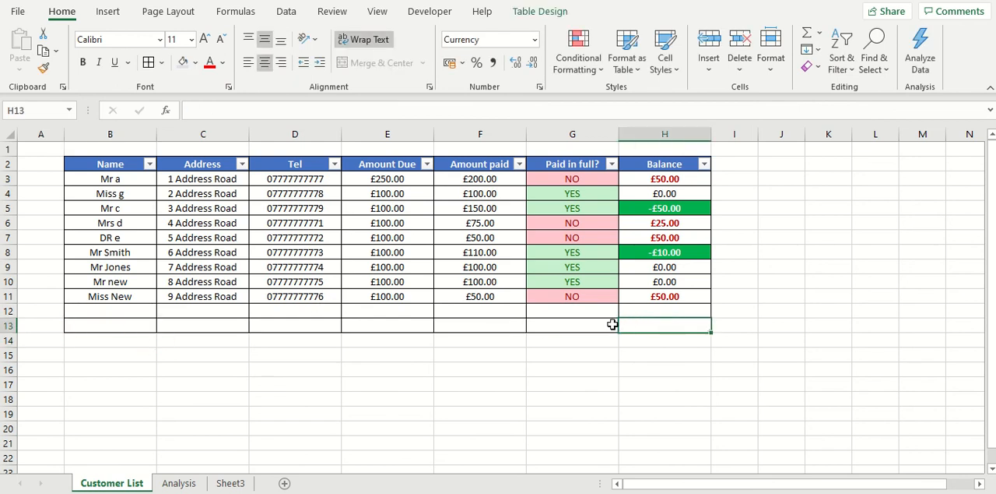
# - Enter the test name fgg in B13 and check the Balance cells H10 to H13 for the formula
pyautogui.click(115, 326)
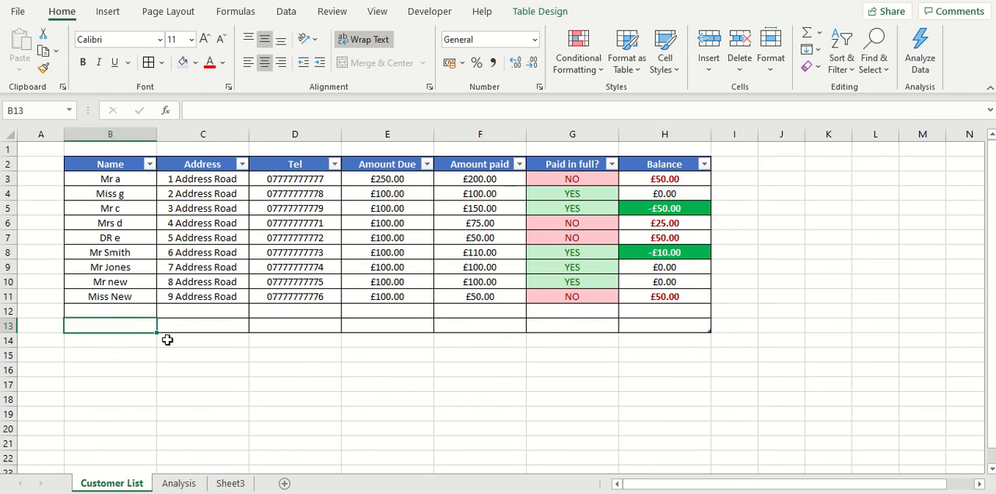
pyautogui.write('fgg')
pyautogui.click(213, 327)
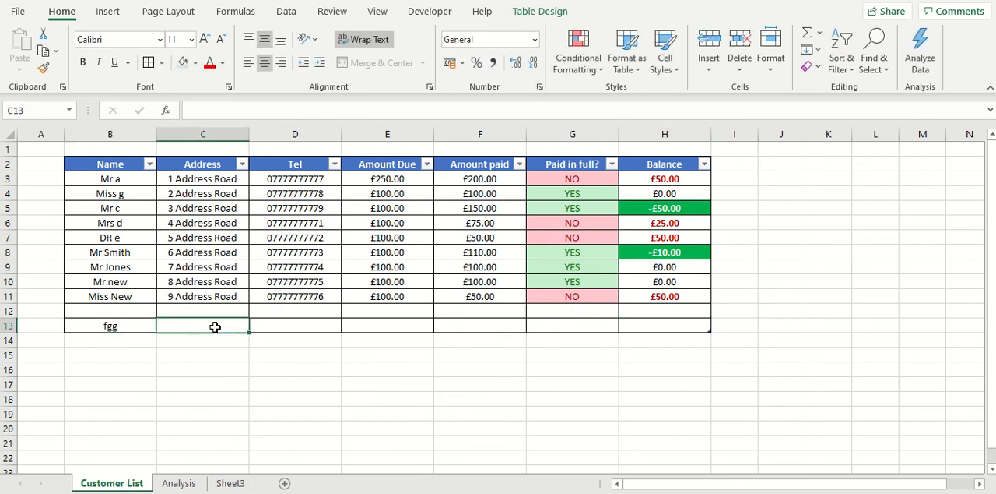
pyautogui.click(676, 326)
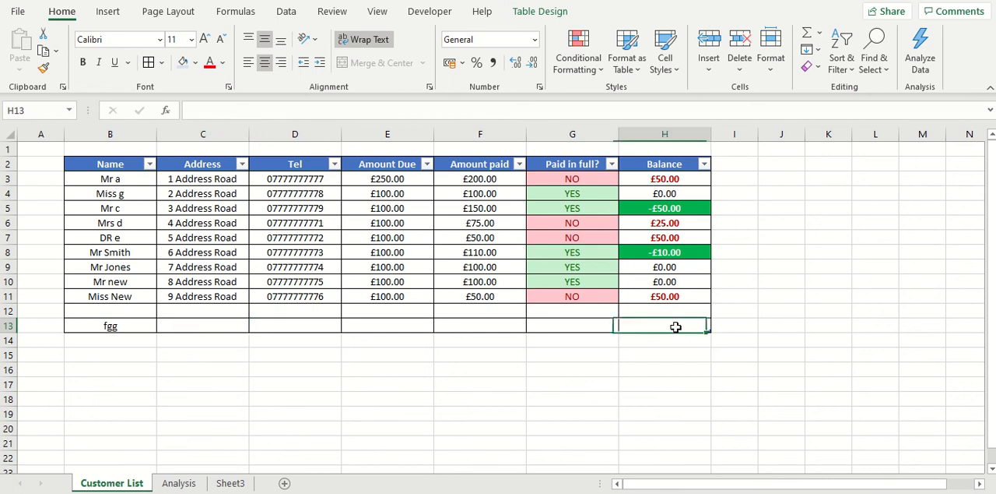
pyautogui.click(677, 284)
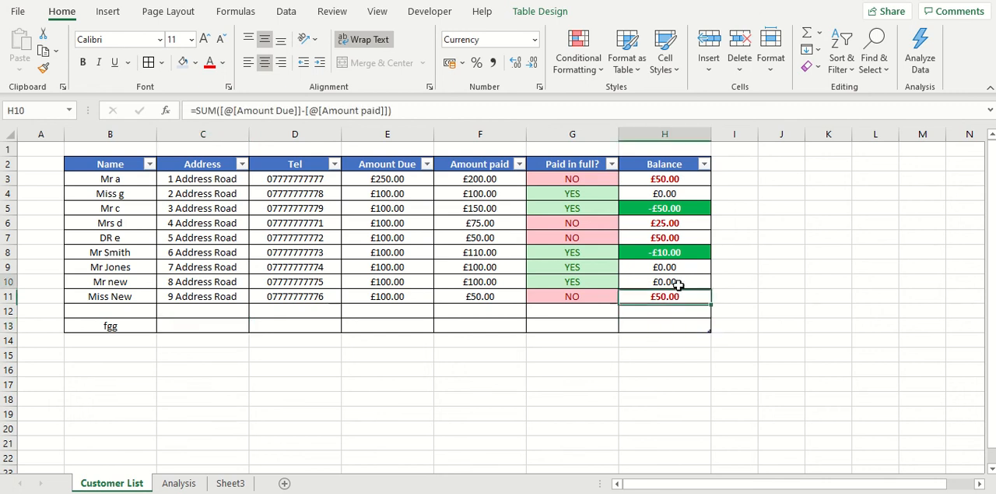
pyautogui.click(675, 330)
pyautogui.click(675, 310)
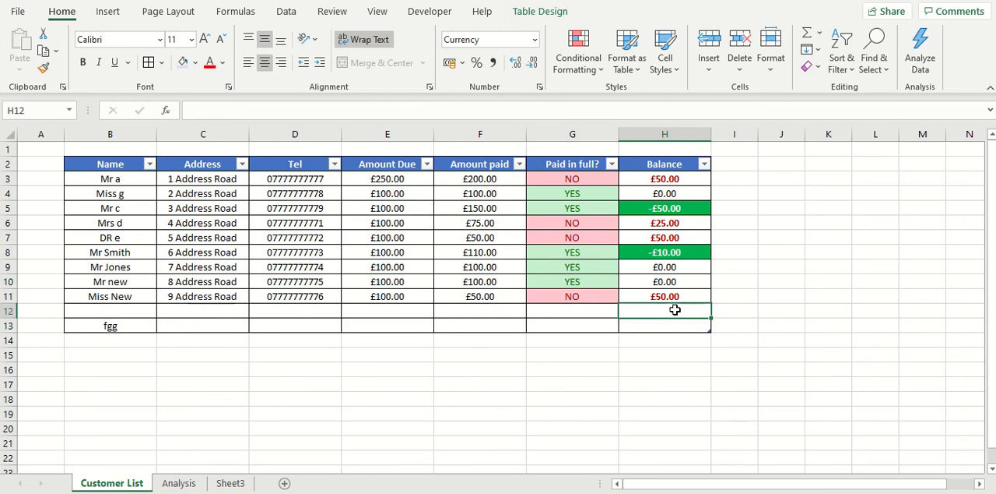
pyautogui.click(677, 296)
pyautogui.click(661, 312)
# - Fill the Balance formula from H11 down to H13 and clear the test name from B13
pyautogui.click(698, 297)
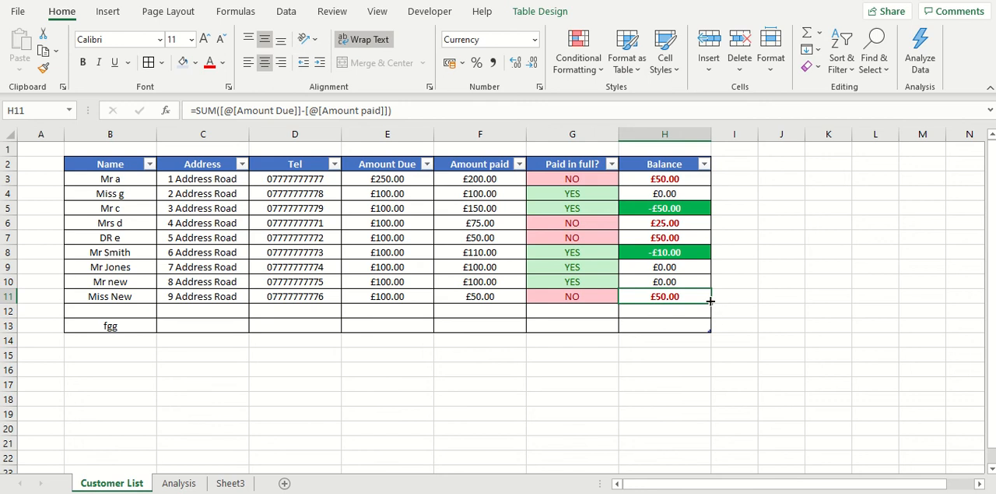
pyautogui.moveTo(710, 305); pyautogui.dragTo(706, 335)
pyautogui.click(672, 315)
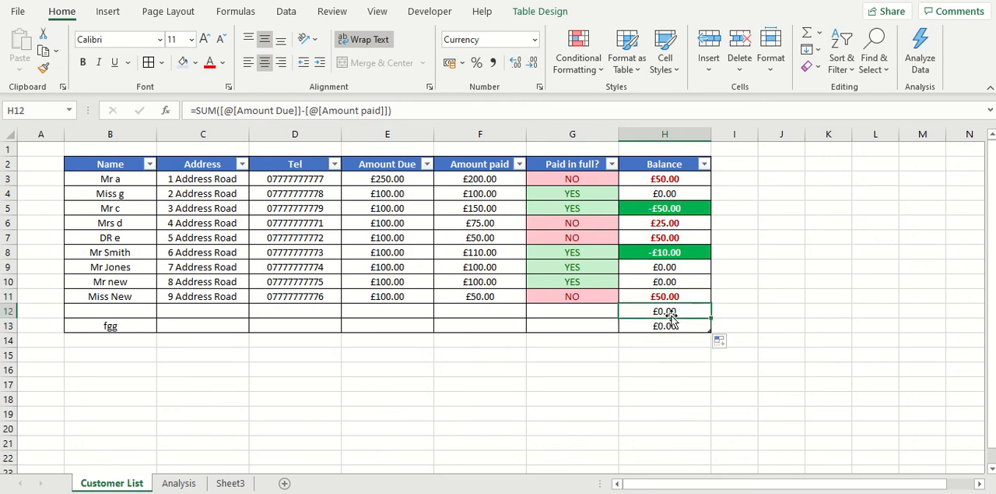
pyautogui.click(102, 327)
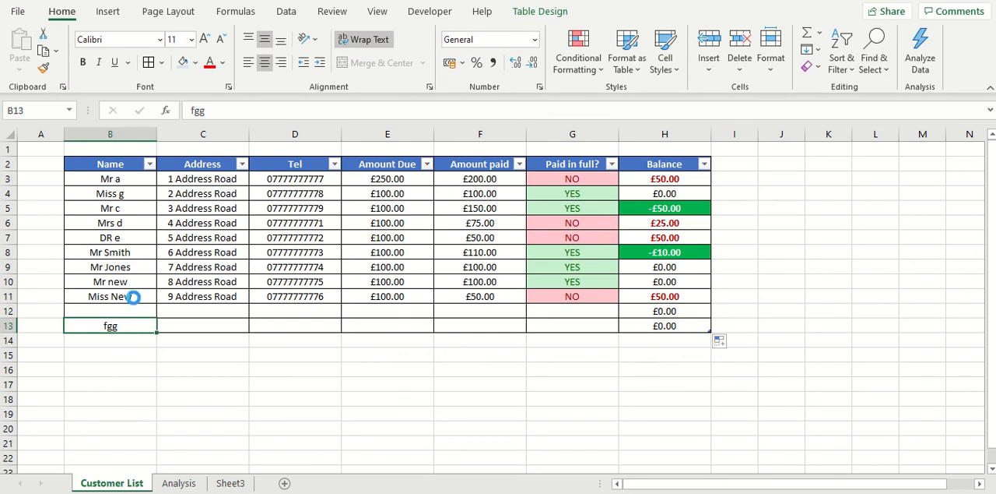
pyautogui.press('Delete')
pyautogui.click(667, 328)
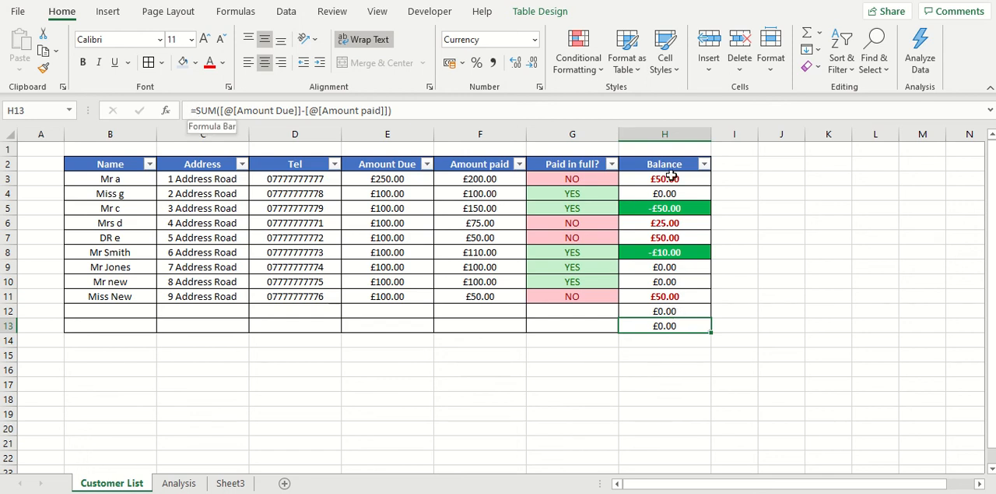
pyautogui.click(671, 176)
pyautogui.click(197, 111)
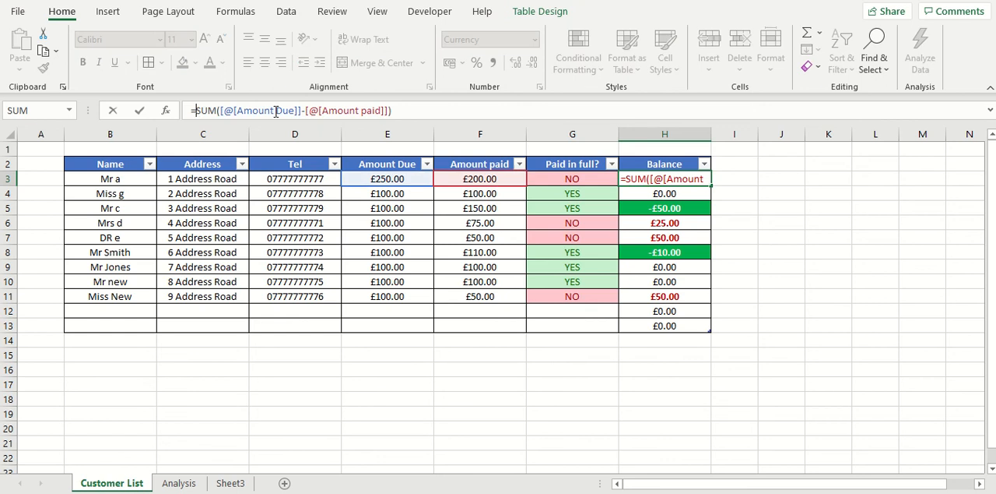
pyautogui.write('If(')
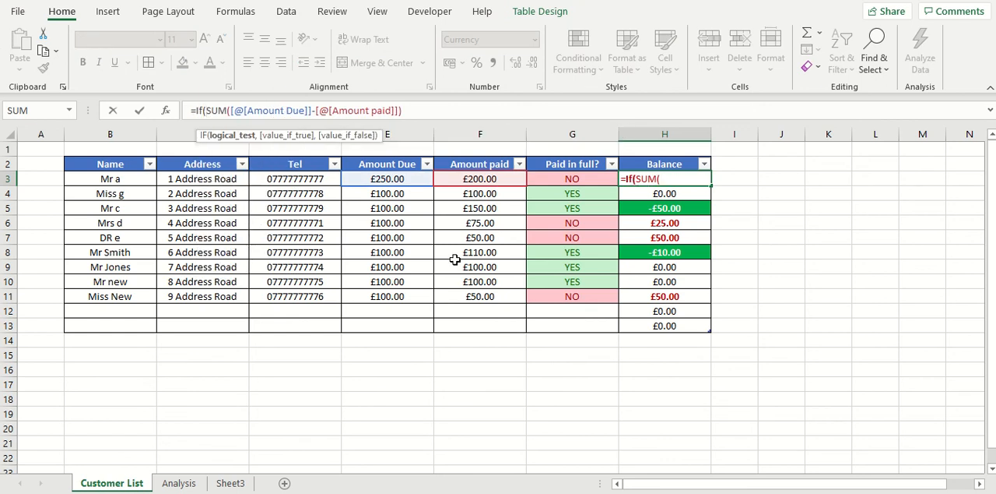
pyautogui.click(129, 183)
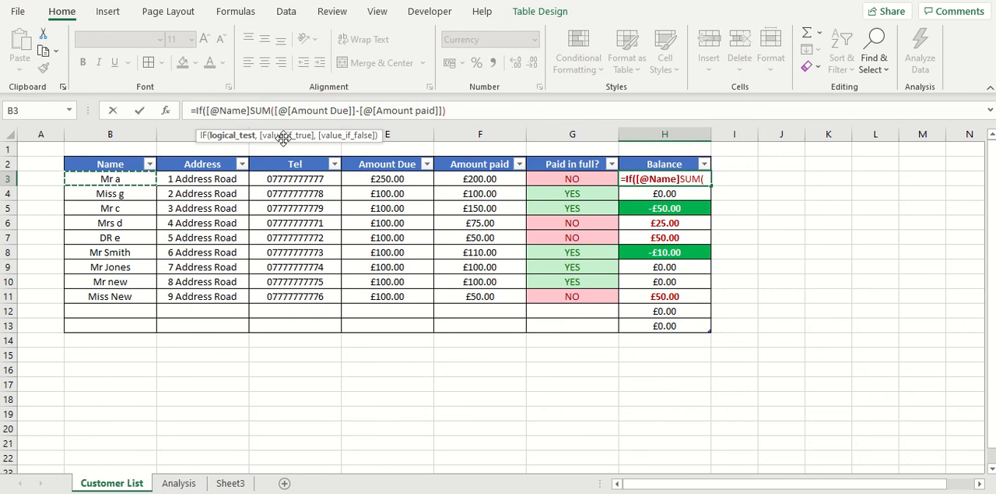
pyautogui.write('=')
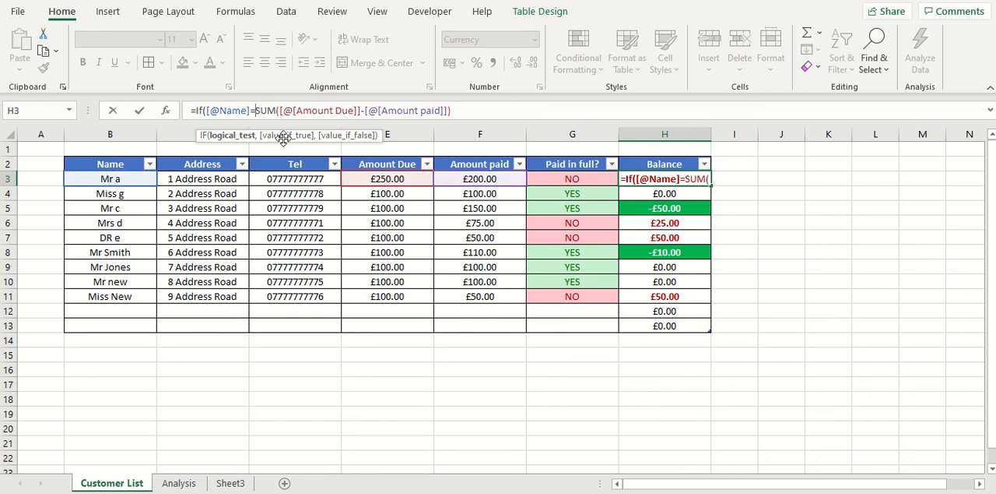
pyautogui.write('""')
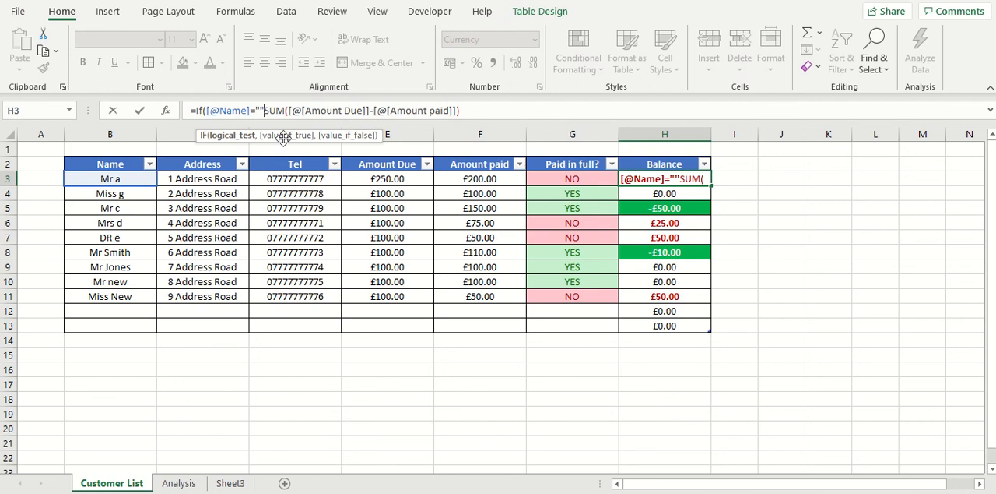
pyautogui.write(',')
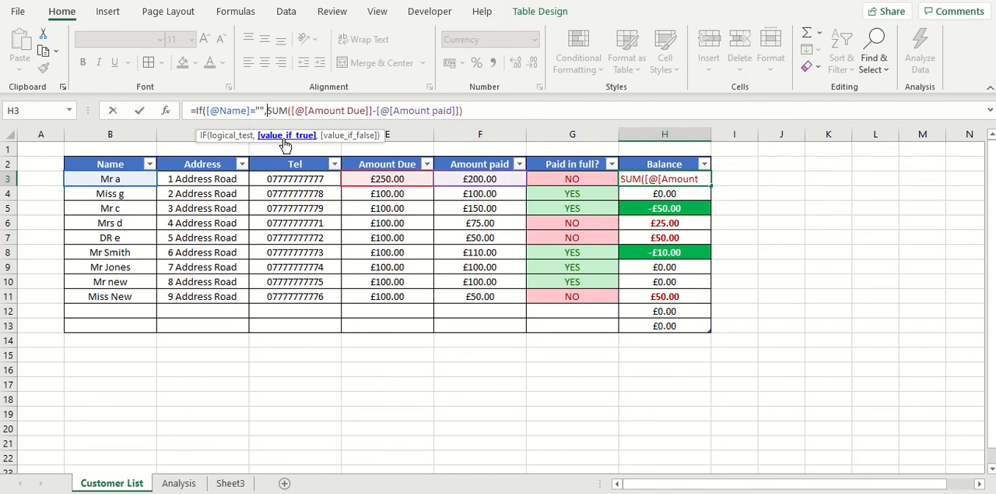
pyautogui.write('""')
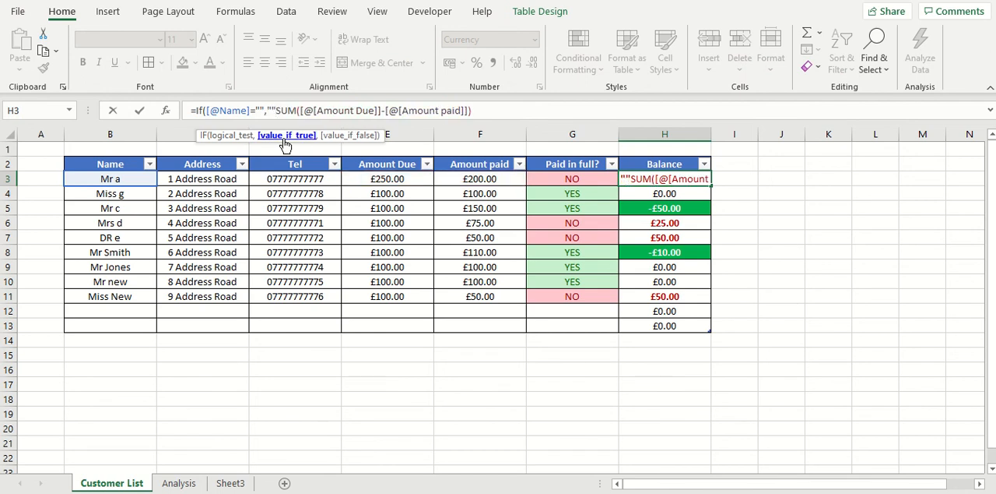
pyautogui.write(',')
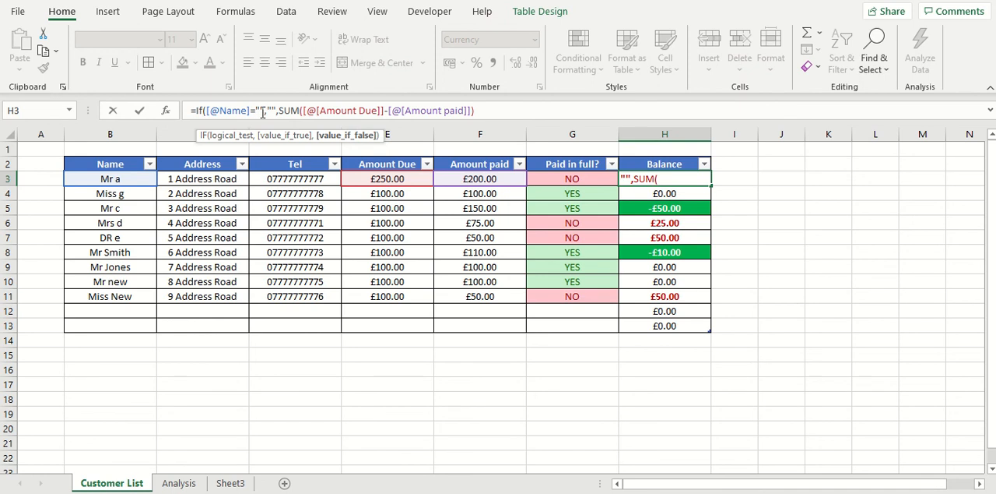
# - Complete H3's IF with "" as the true value and the SUM as the false value, and apply the formula
pyautogui.click(478, 110)
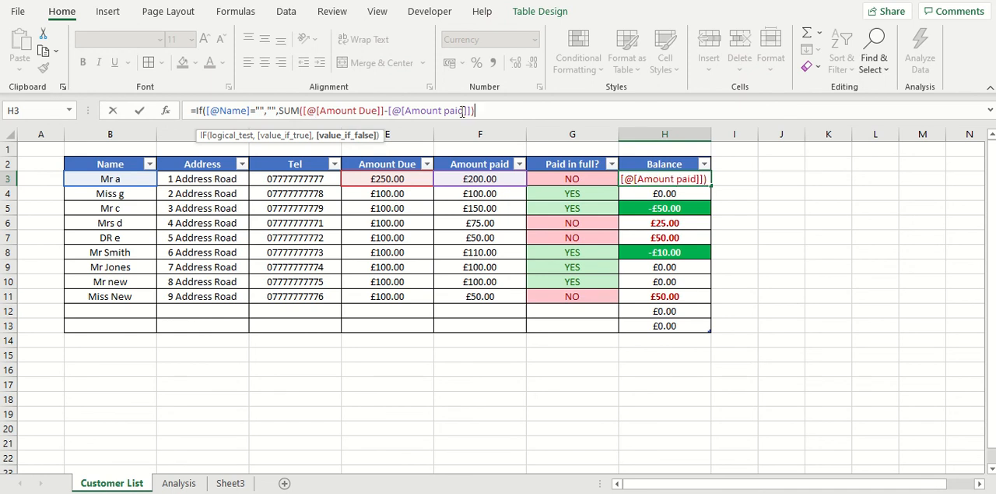
pyautogui.write(')')
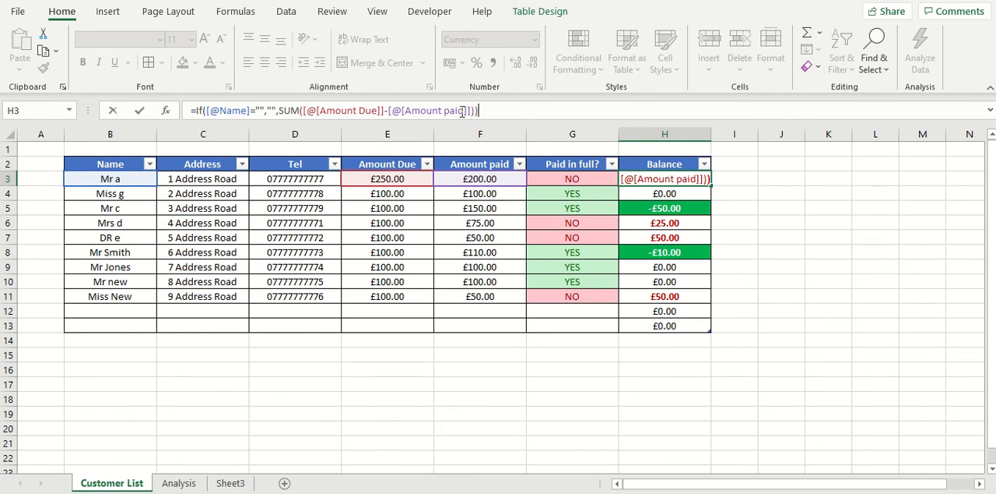
pyautogui.press('Return')
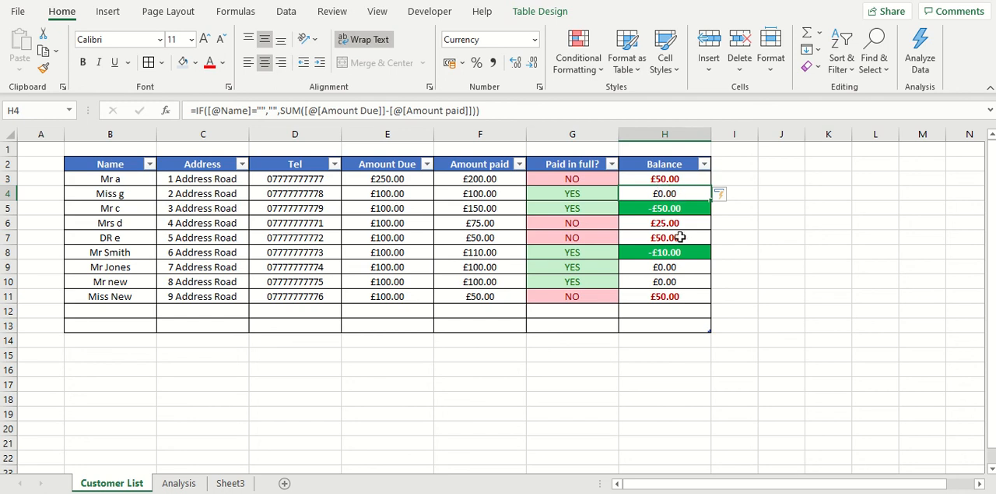
# - Check the Balance cells from H4 down to the empty rows H12 and H13 for the IF formula
pyautogui.click(664, 313)
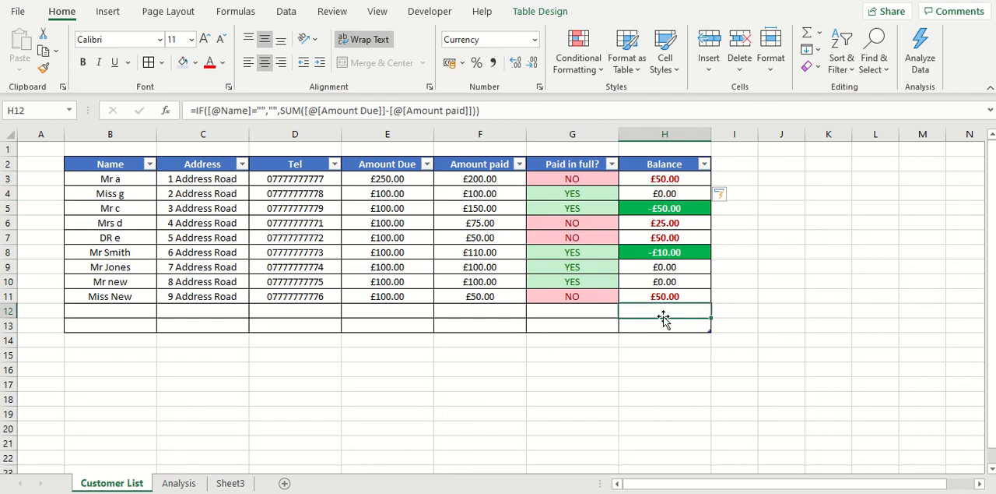
pyautogui.click(662, 324)
pyautogui.click(669, 312)
pyautogui.click(685, 237)
pyautogui.click(675, 194)
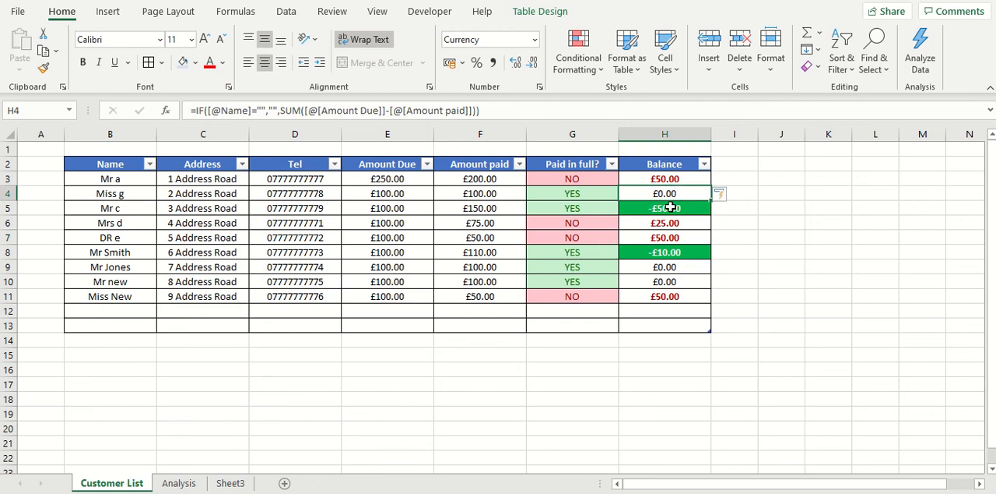
pyautogui.click(670, 207)
pyautogui.click(680, 254)
pyautogui.click(669, 280)
pyautogui.click(670, 310)
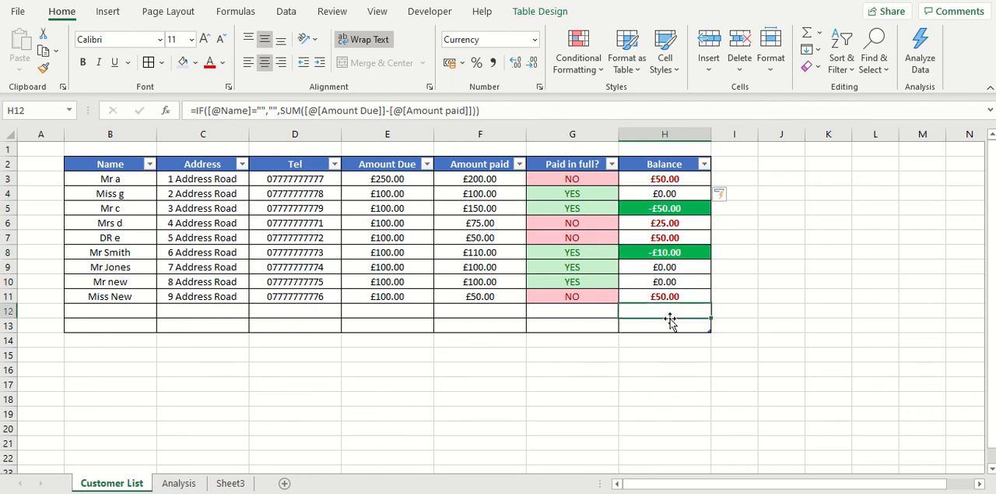
pyautogui.click(666, 323)
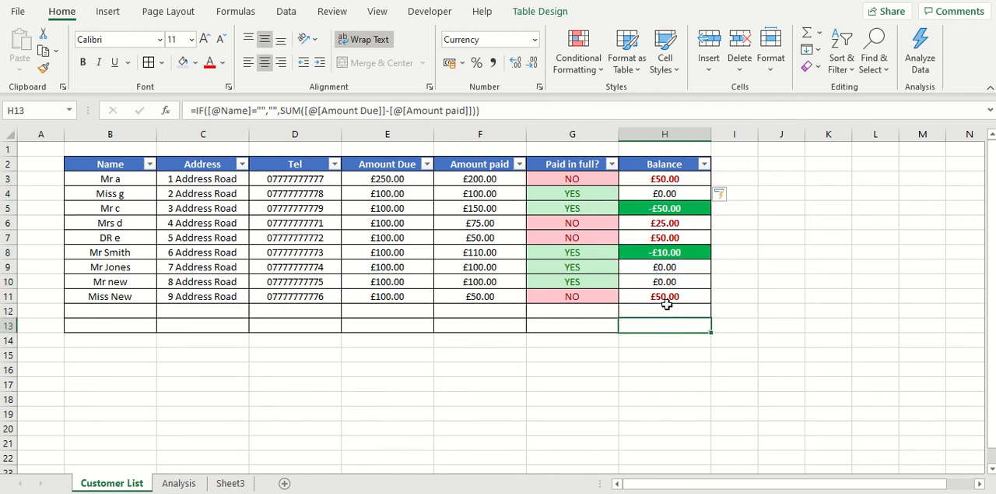
# - Open the IF formula inside Balance cell H3 to review its arguments, and close the cell
pyautogui.click(311, 205)
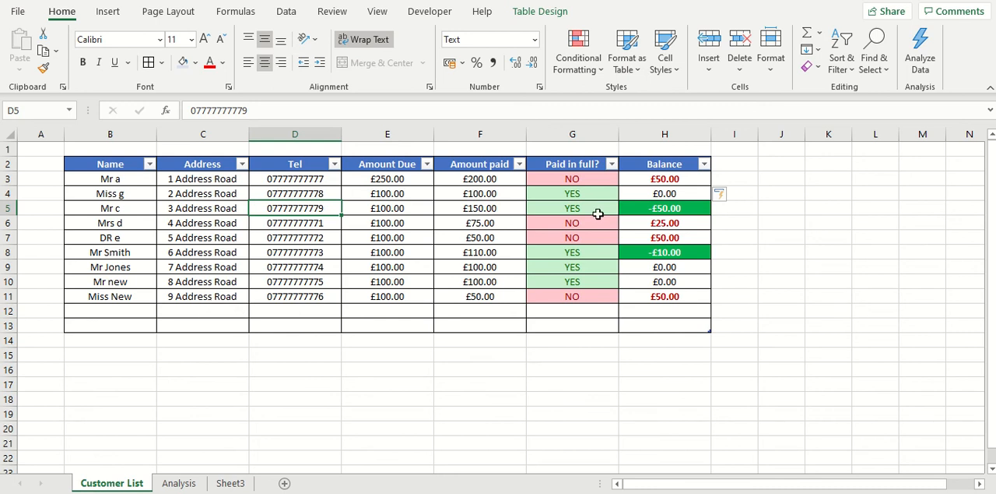
pyautogui.click(660, 178)
pyautogui.doubleClick(658, 180)
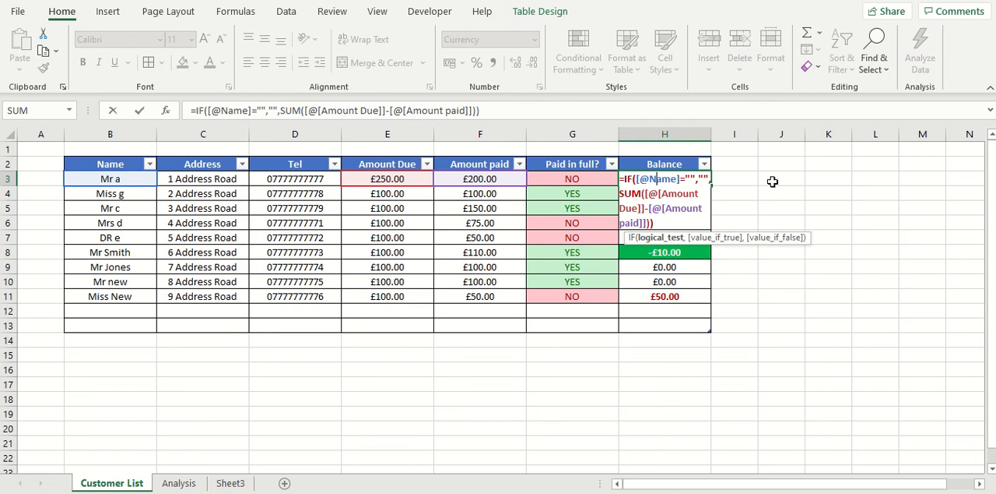
pyautogui.hotkey('ctrl', 'Return')
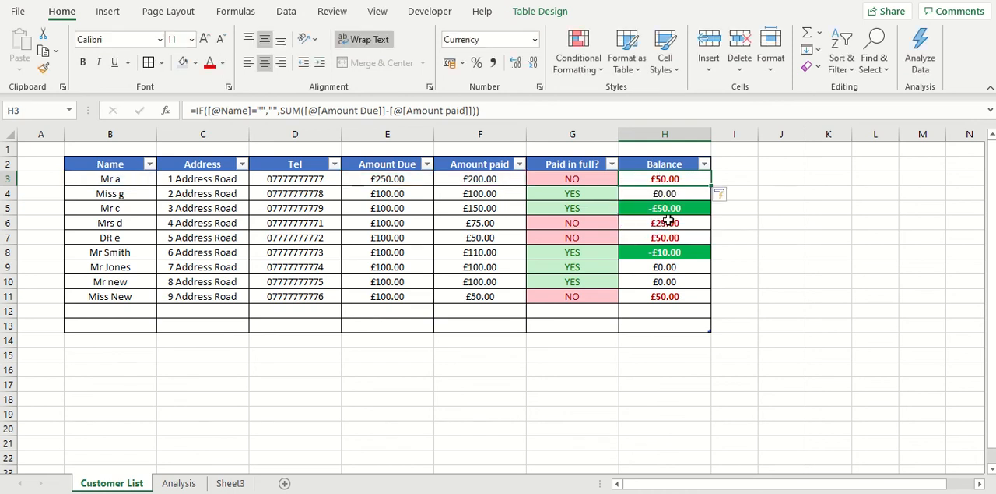